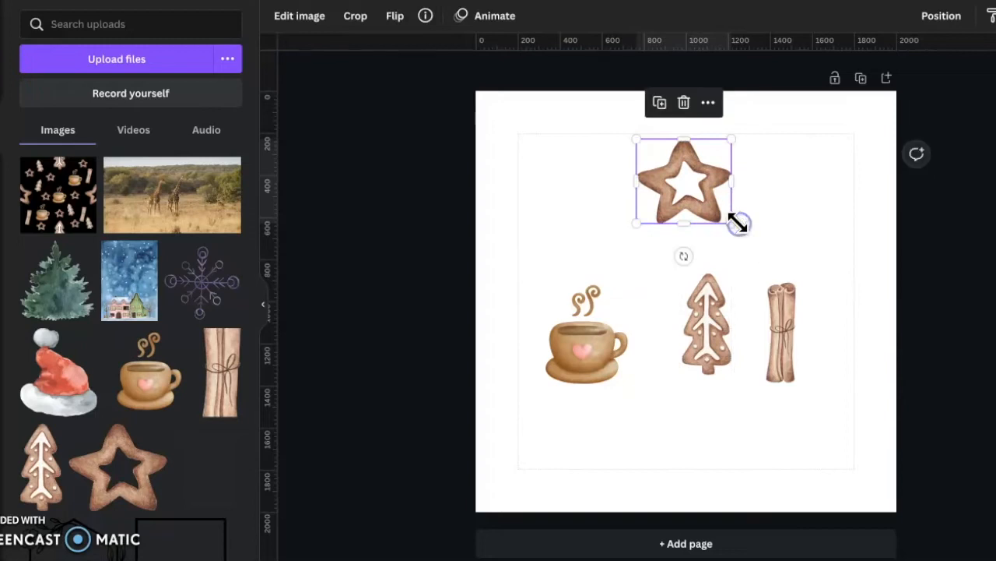
Place the star across the page's top edge and put a duplicate of it across the bottom edge
{"action": "left_click", "coordinate": [689, 201]}
{"action": "left_click_drag", "start_coordinate": [686, 193], "coordinate": [674, 95]}
{"action": "left_click", "coordinate": [657, 179]}
{"action": "left_click_drag", "start_coordinate": [676, 135], "coordinate": [664, 551]}
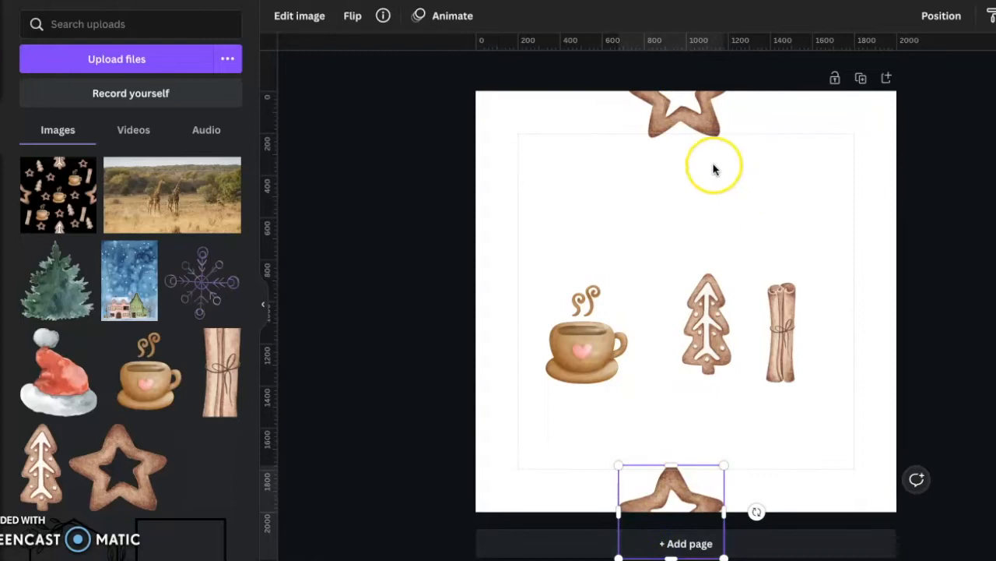
Line up the bottom-edge star horizontally with the top-edge star so both share the same left and right bounds
{"action": "left_click", "coordinate": [685, 109], "text": "shift"}
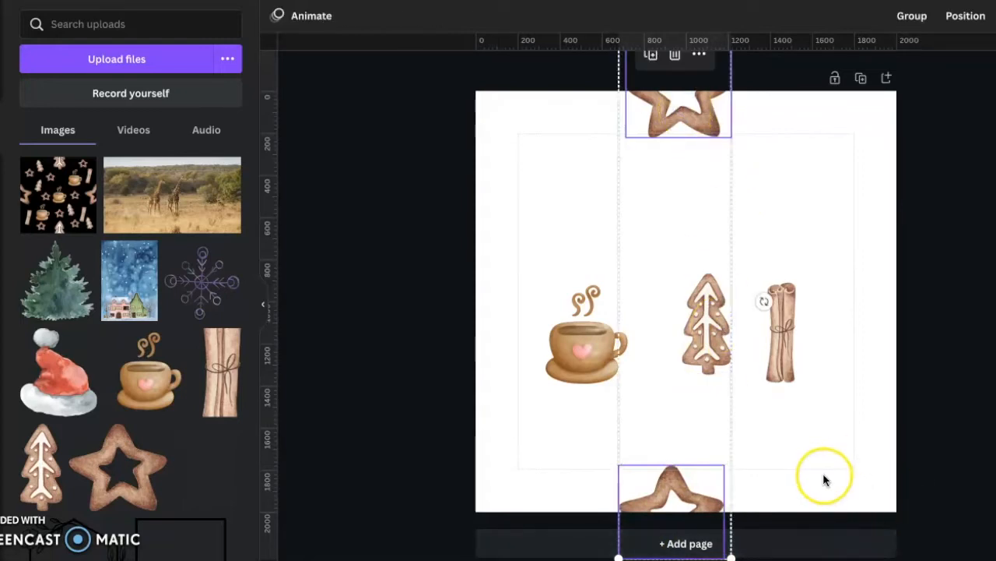
{"action": "left_click", "coordinate": [817, 465]}
{"action": "left_click", "coordinate": [689, 499]}
{"action": "left_click_drag", "start_coordinate": [689, 499], "coordinate": [696, 499]}
{"action": "left_click", "coordinate": [685, 122], "text": "shift"}
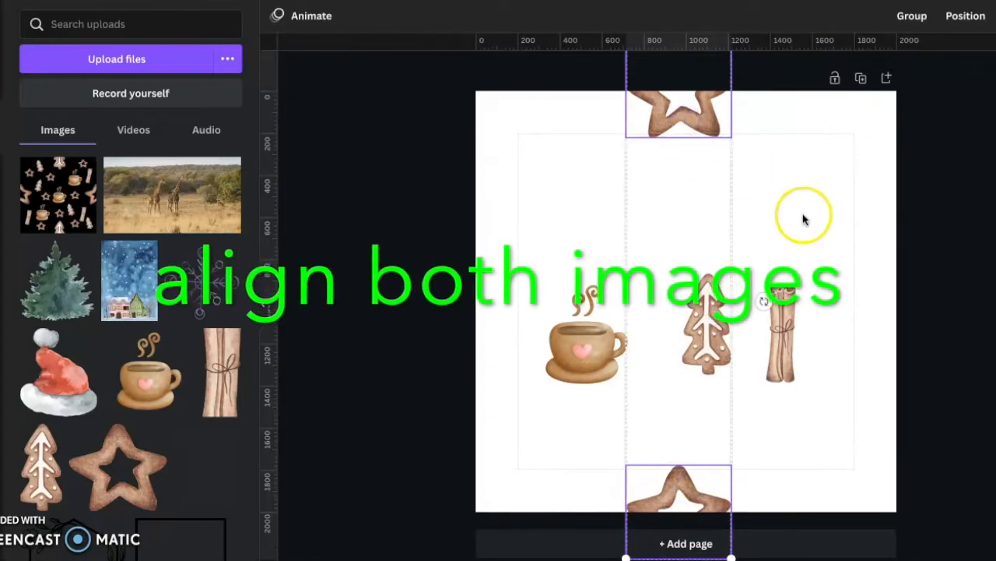
{"action": "left_click", "coordinate": [828, 200]}
Move the gingerbread tree to the upper-left area of the page and enlarge it, and shift the coffee cup to the centre
{"action": "left_click_drag", "start_coordinate": [724, 331], "coordinate": [604, 264]}
{"action": "left_click_drag", "start_coordinate": [517, 151], "coordinate": [460, 164]}
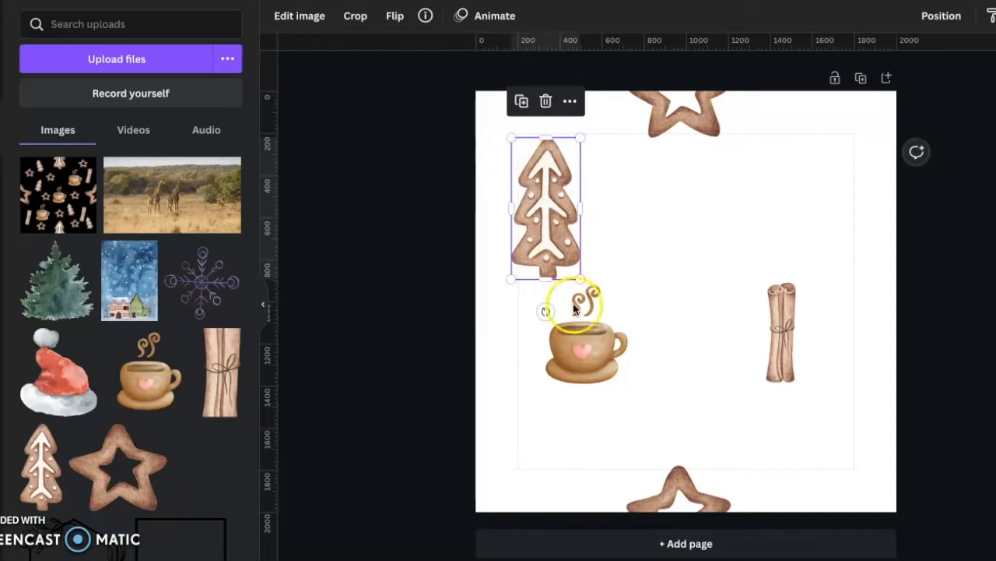
{"action": "left_click_drag", "start_coordinate": [581, 347], "coordinate": [691, 337]}
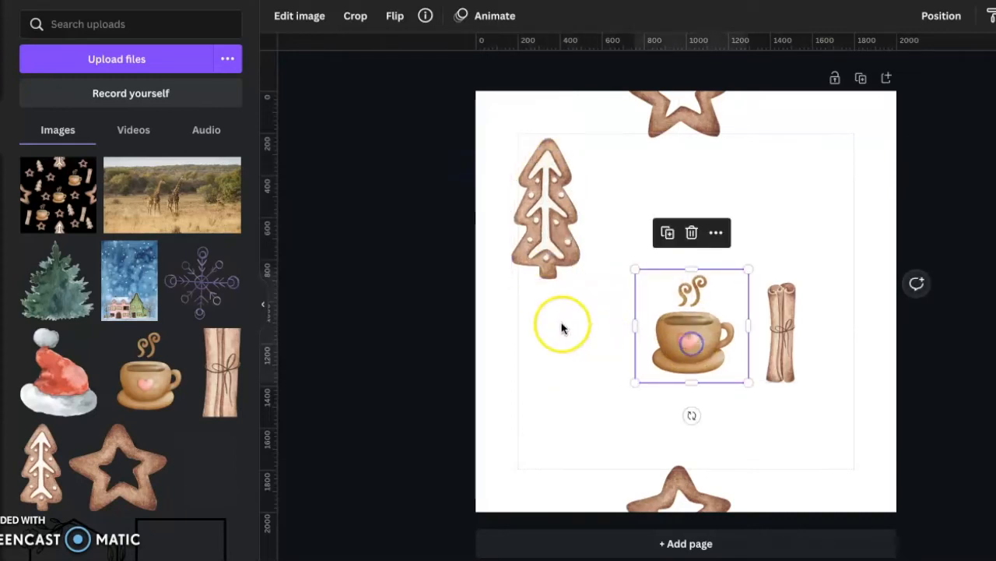
Tilt the gingerbread tree counterclockwise across the page's left edge and place a duplicate across the right edge
{"action": "left_click", "coordinate": [545, 222]}
{"action": "left_click_drag", "start_coordinate": [548, 317], "coordinate": [592, 311]}
{"action": "left_click_drag", "start_coordinate": [570, 243], "coordinate": [893, 218]}
{"action": "left_click", "coordinate": [455, 85]}
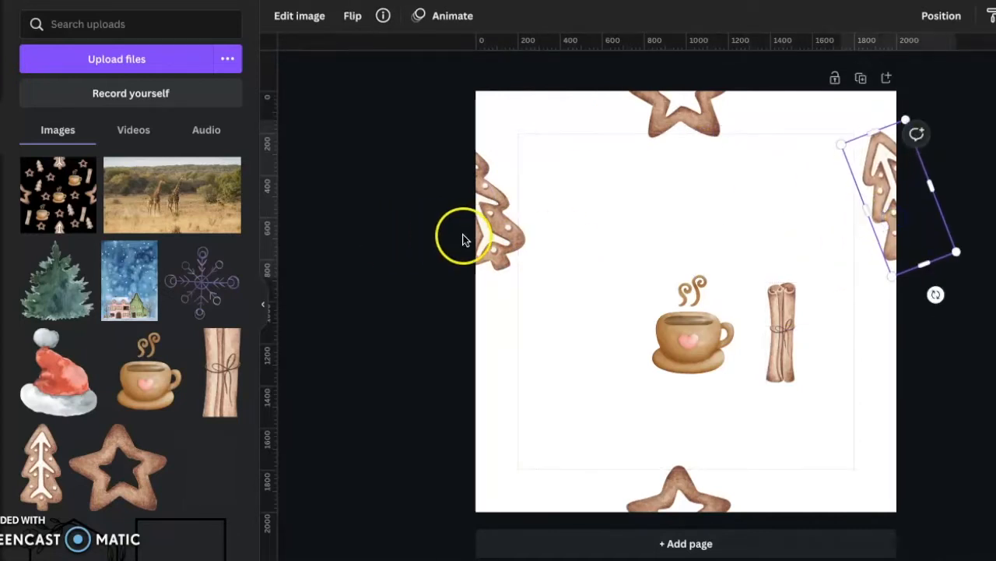
Adjust the right-edge tree's height so it lines up vertically with the left-edge tree
{"action": "left_click", "coordinate": [489, 236], "text": "shift"}
{"action": "left_click", "coordinate": [582, 407]}
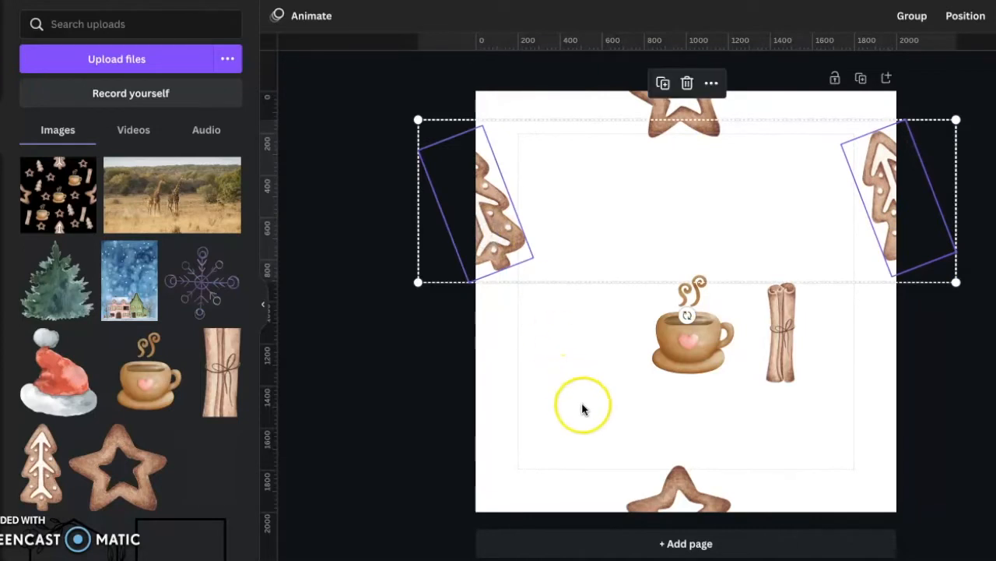
{"action": "left_click_drag", "start_coordinate": [896, 199], "coordinate": [897, 200]}
{"action": "left_click", "coordinate": [488, 233], "text": "shift"}
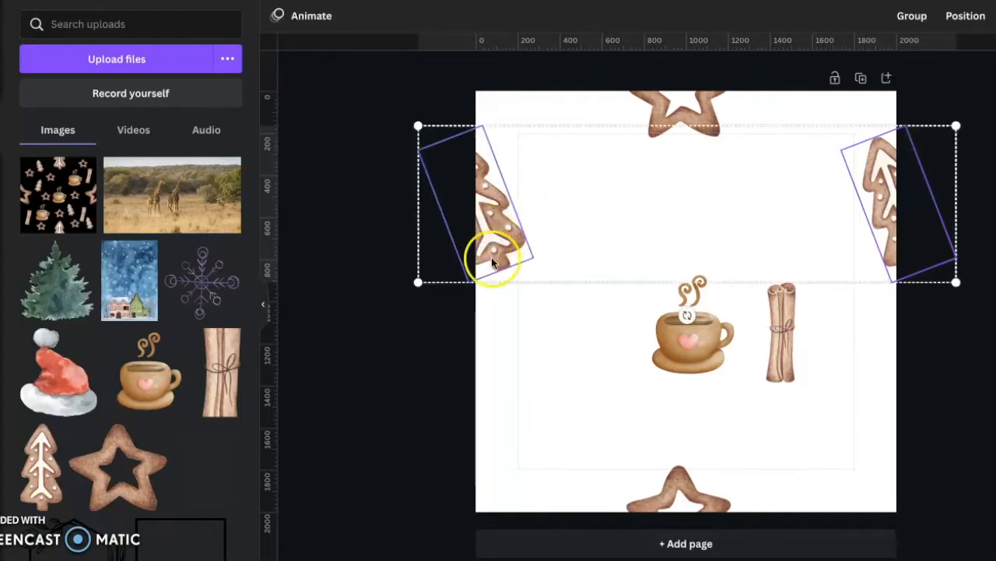
{"action": "left_click", "coordinate": [560, 380]}
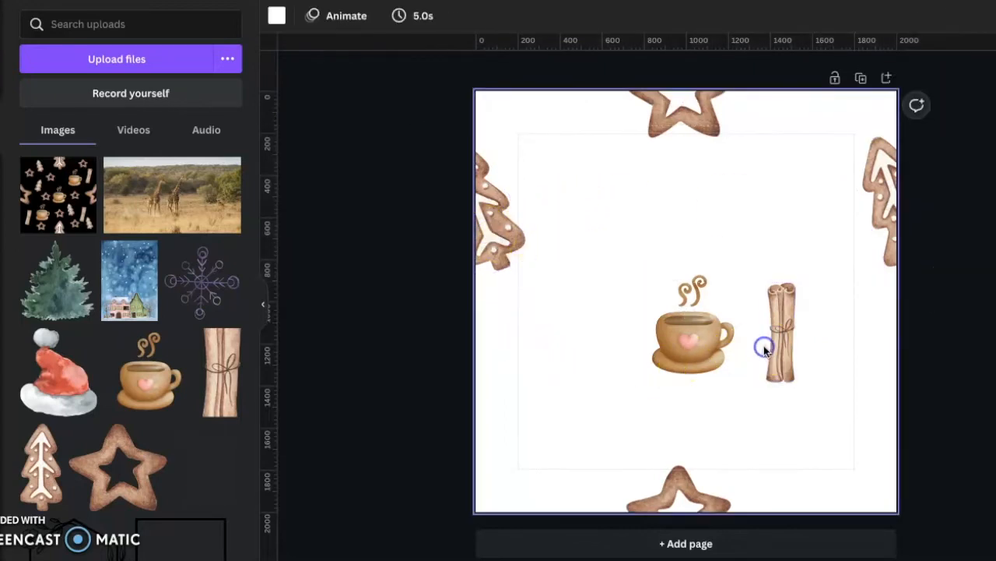
Move the cinnamon bundle to the lower-left part of the page, enlarging it slightly and tilting it clockwise
{"action": "left_click_drag", "start_coordinate": [794, 355], "coordinate": [830, 379]}
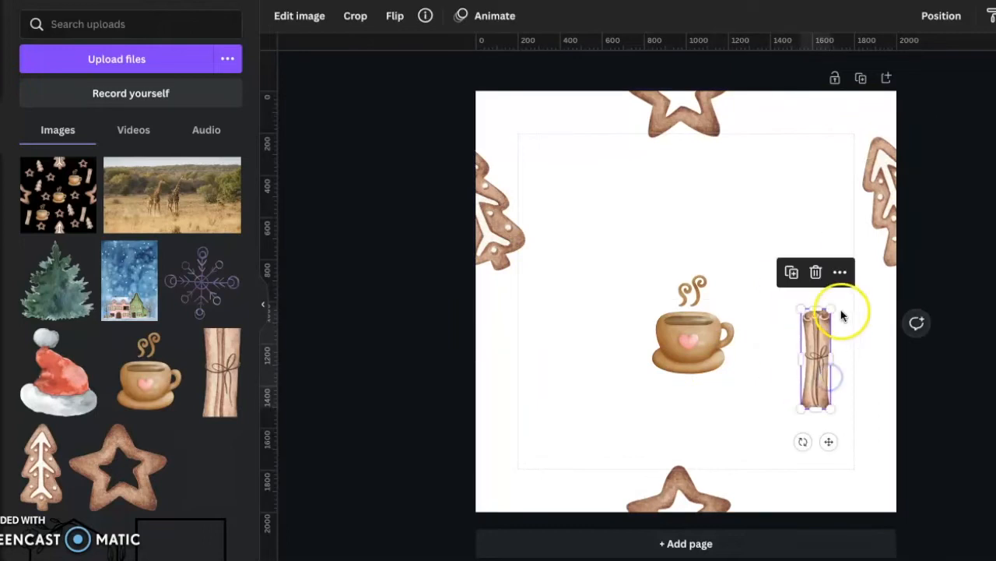
{"action": "left_click_drag", "start_coordinate": [830, 310], "coordinate": [854, 303]}
{"action": "left_click_drag", "start_coordinate": [823, 349], "coordinate": [527, 374]}
{"action": "left_click_drag", "start_coordinate": [507, 472], "coordinate": [470, 456]}
{"action": "left_click", "coordinate": [532, 357]}
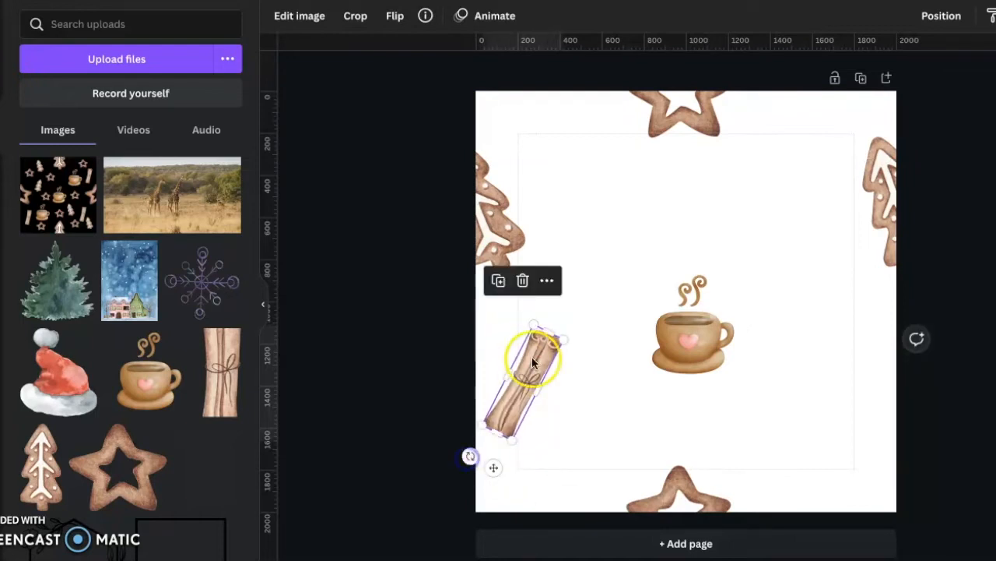
Place the cinnamon bundle across the page's left edge with a duplicate across the right edge, and compare their alignment
{"action": "left_click_drag", "start_coordinate": [533, 376], "coordinate": [903, 410]}
{"action": "left_click", "coordinate": [453, 307]}
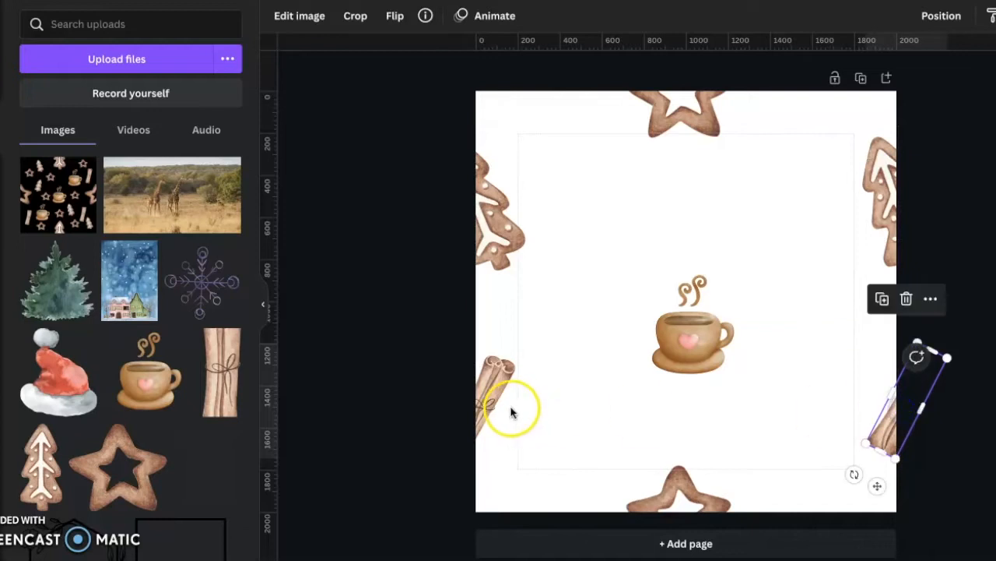
{"action": "left_click", "coordinate": [506, 409]}
{"action": "left_click", "coordinate": [882, 436], "text": "shift"}
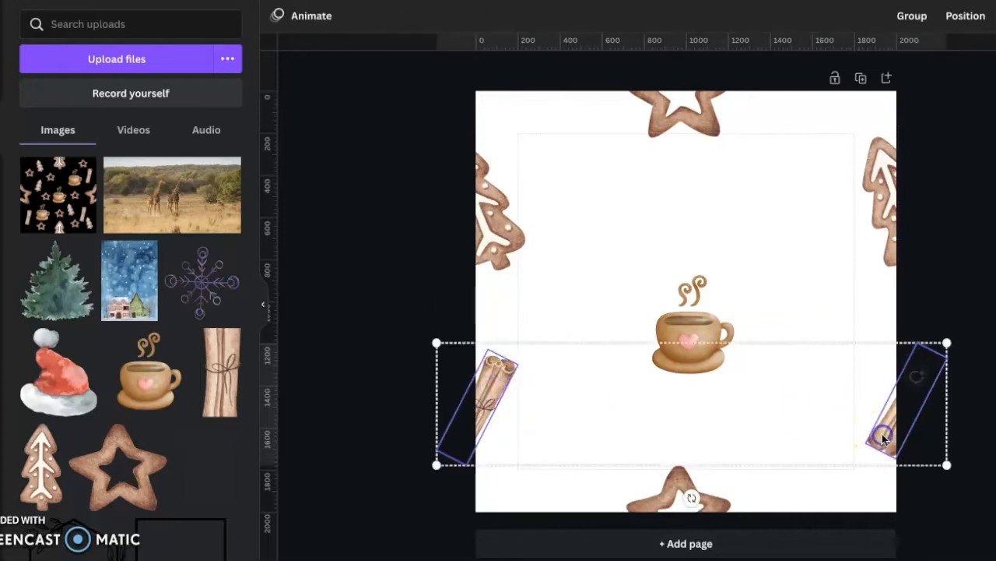
{"action": "left_click", "coordinate": [808, 304]}
Position the coffee cup at the page centre and place two duplicates diagonally, one lower left and one upper right, clear of the edges
{"action": "left_click_drag", "start_coordinate": [693, 345], "coordinate": [703, 306]}
{"action": "left_click", "coordinate": [569, 293]}
{"action": "left_click", "coordinate": [662, 208]}
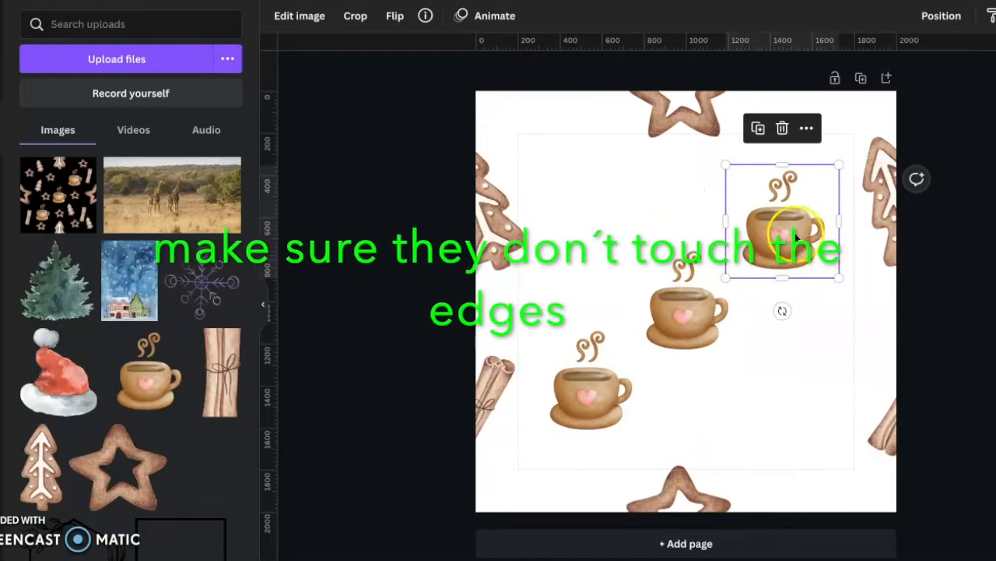
Duplicate the top-edge star and shrink and tilt the copy for the page's upper-left area
{"action": "left_click", "coordinate": [681, 119]}
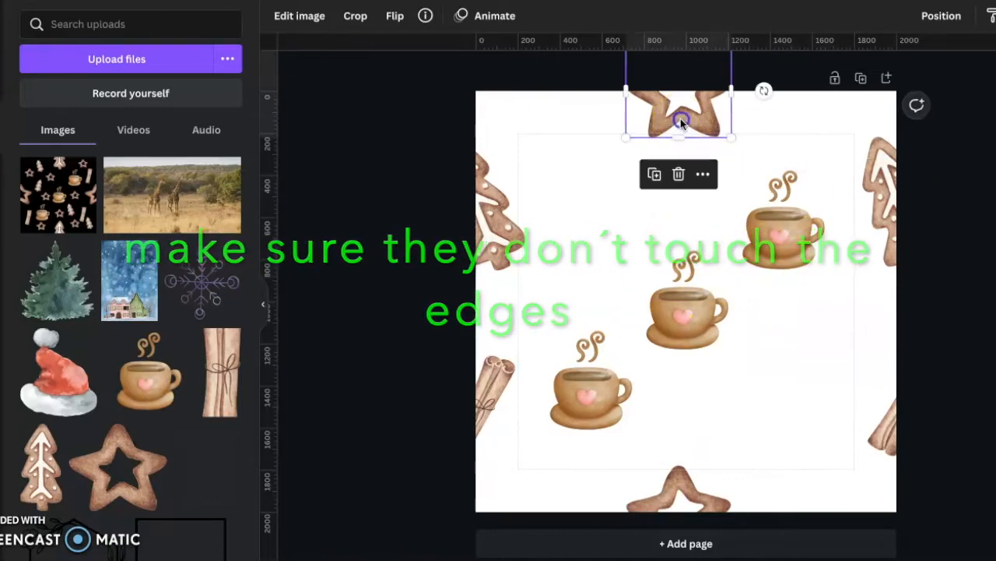
{"action": "left_click", "coordinate": [656, 175]}
{"action": "left_click_drag", "start_coordinate": [683, 137], "coordinate": [579, 204]}
{"action": "left_click_drag", "start_coordinate": [582, 249], "coordinate": [592, 246]}
Place a second small star to the right of the centre cup and rotate it clockwise
{"action": "left_click_drag", "start_coordinate": [619, 123], "coordinate": [781, 315]}
{"action": "left_click", "coordinate": [510, 67]}
{"action": "left_click_drag", "start_coordinate": [785, 365], "coordinate": [757, 365]}
Duplicate the left-edge cinnamon bundle and place a smaller copy, tilted the opposite way, between the lower-left and centre cups
{"action": "left_click", "coordinate": [489, 389]}
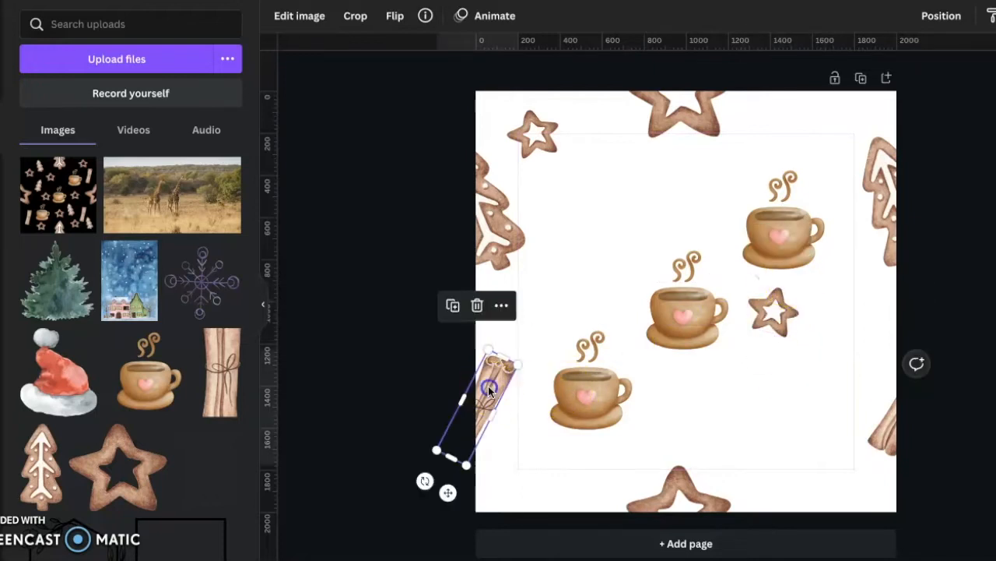
{"action": "left_click", "coordinate": [454, 305]}
{"action": "left_click_drag", "start_coordinate": [489, 417], "coordinate": [599, 230]}
{"action": "left_click_drag", "start_coordinate": [534, 340], "coordinate": [625, 333]}
{"action": "left_click_drag", "start_coordinate": [598, 272], "coordinate": [692, 411]}
{"action": "left_click_drag", "start_coordinate": [660, 344], "coordinate": [668, 386]}
{"action": "left_click_drag", "start_coordinate": [692, 427], "coordinate": [667, 405]}
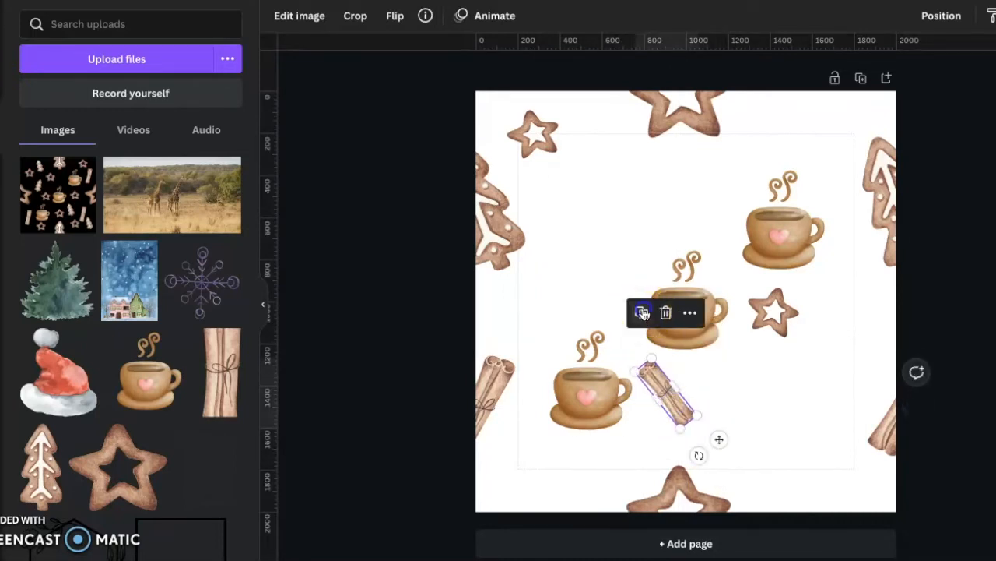
Duplicate the small cinnamon bundle, place the copy near the page's lower-right corner and rotate it clockwise
{"action": "left_click", "coordinate": [642, 312]}
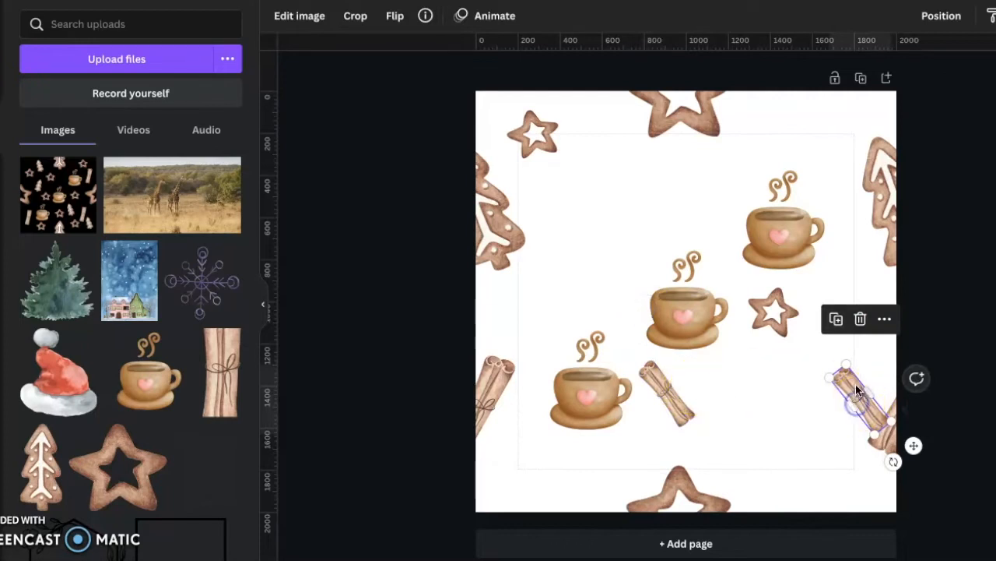
{"action": "left_click", "coordinate": [794, 402]}
{"action": "left_click", "coordinate": [851, 403]}
{"action": "left_click_drag", "start_coordinate": [844, 402], "coordinate": [786, 459]}
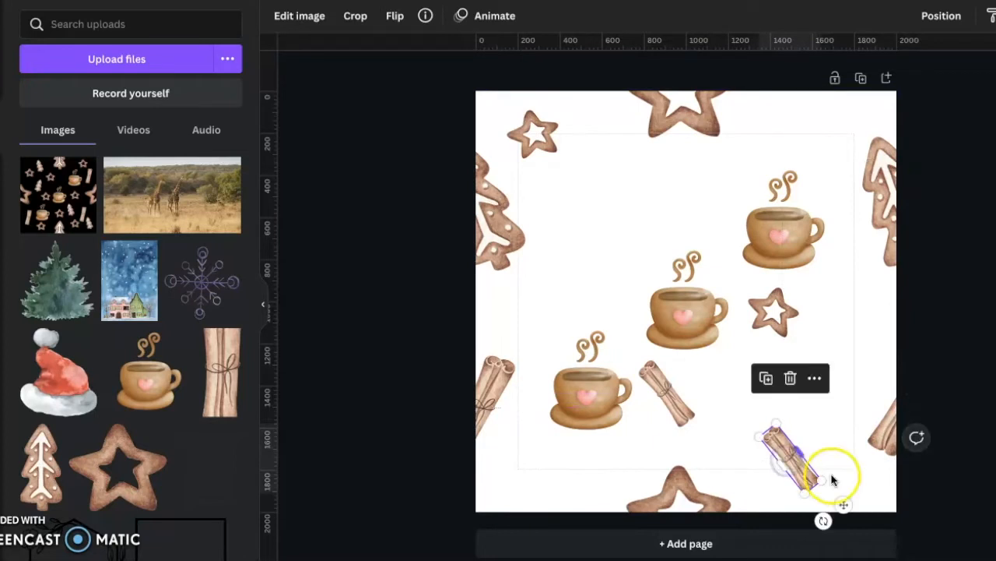
{"action": "left_click_drag", "start_coordinate": [812, 520], "coordinate": [758, 516]}
Duplicate the left-edge tree and place a smaller copy, tilted slightly clockwise, between the small upper-left star and the top-edge star
{"action": "left_click", "coordinate": [510, 248]}
{"action": "left_click", "coordinate": [461, 92]}
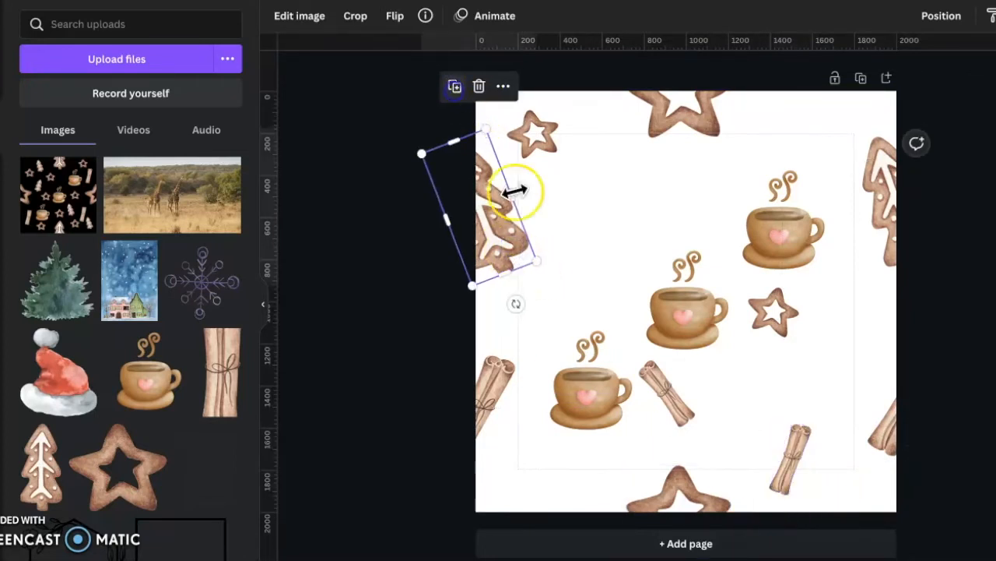
{"action": "left_click_drag", "start_coordinate": [502, 248], "coordinate": [626, 262]}
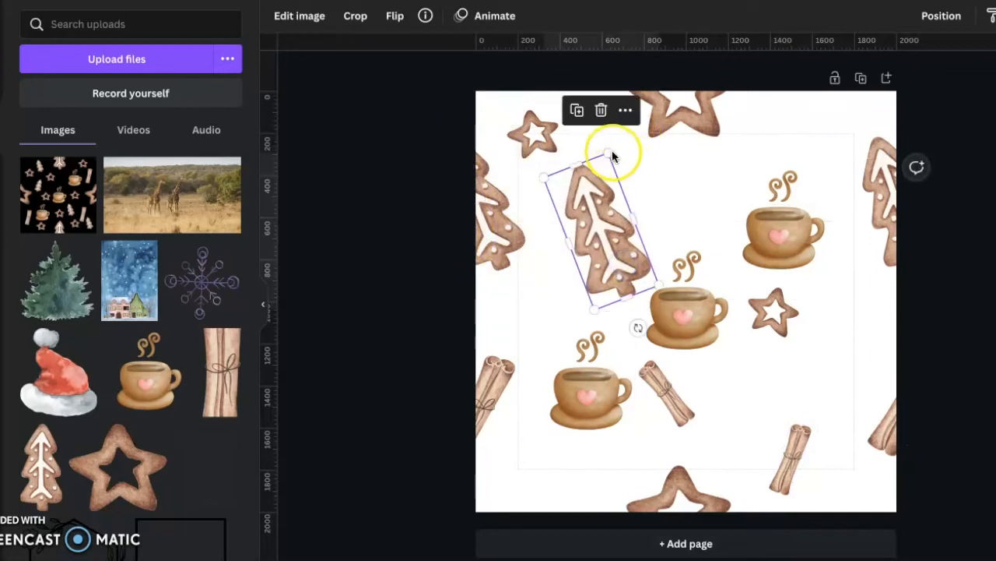
{"action": "left_click_drag", "start_coordinate": [609, 158], "coordinate": [601, 225]}
{"action": "left_click_drag", "start_coordinate": [623, 322], "coordinate": [590, 337]}
{"action": "left_click_drag", "start_coordinate": [597, 277], "coordinate": [609, 171]}
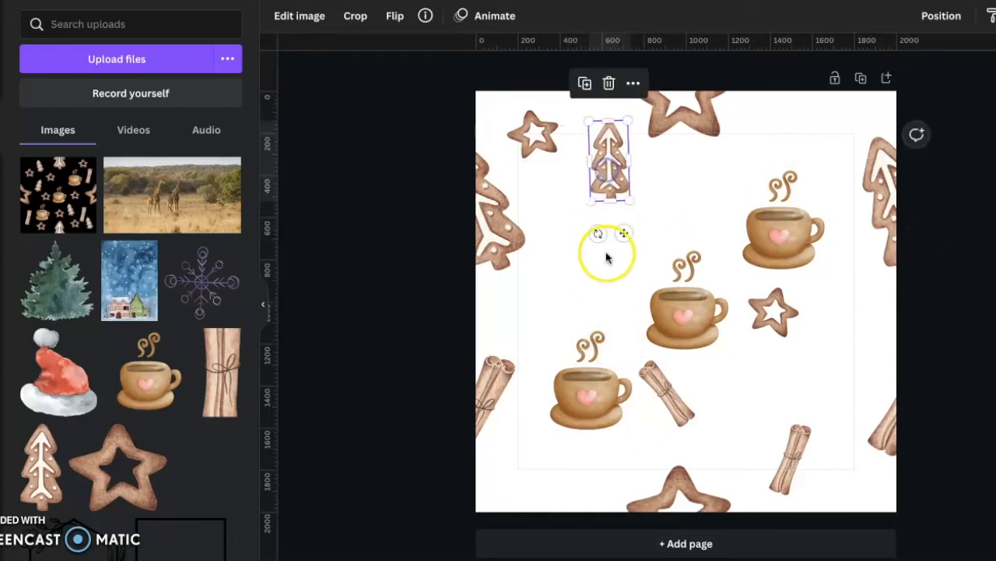
{"action": "left_click_drag", "start_coordinate": [596, 233], "coordinate": [582, 231]}
Duplicate the small upper-left star twice, placing one copy beside the left-edge tree and the other above the centre cup
{"action": "left_click", "coordinate": [529, 126]}
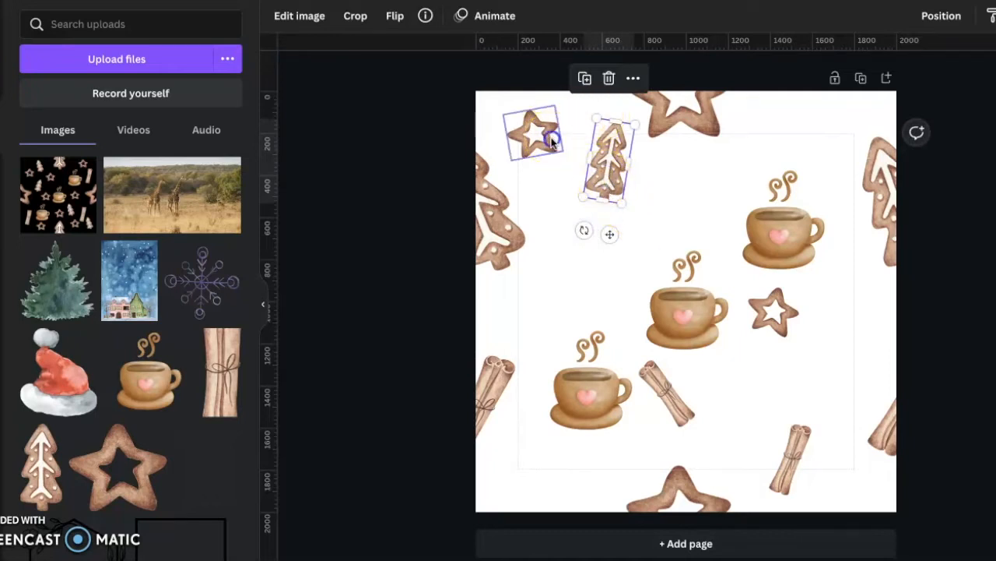
{"action": "left_click", "coordinate": [517, 68]}
{"action": "left_click_drag", "start_coordinate": [543, 149], "coordinate": [571, 255]}
{"action": "left_click", "coordinate": [548, 138]}
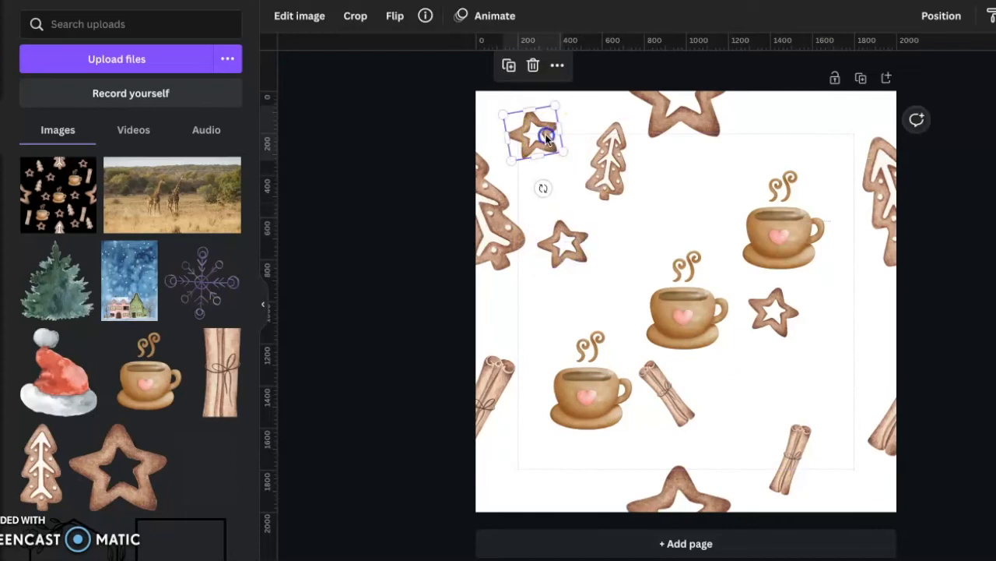
{"action": "left_click", "coordinate": [514, 70]}
{"action": "left_click_drag", "start_coordinate": [549, 143], "coordinate": [705, 198]}
Duplicate the small cinnamon bundle beside the lower-left cup and place the copy above the upper-right cup
{"action": "left_click", "coordinate": [679, 404]}
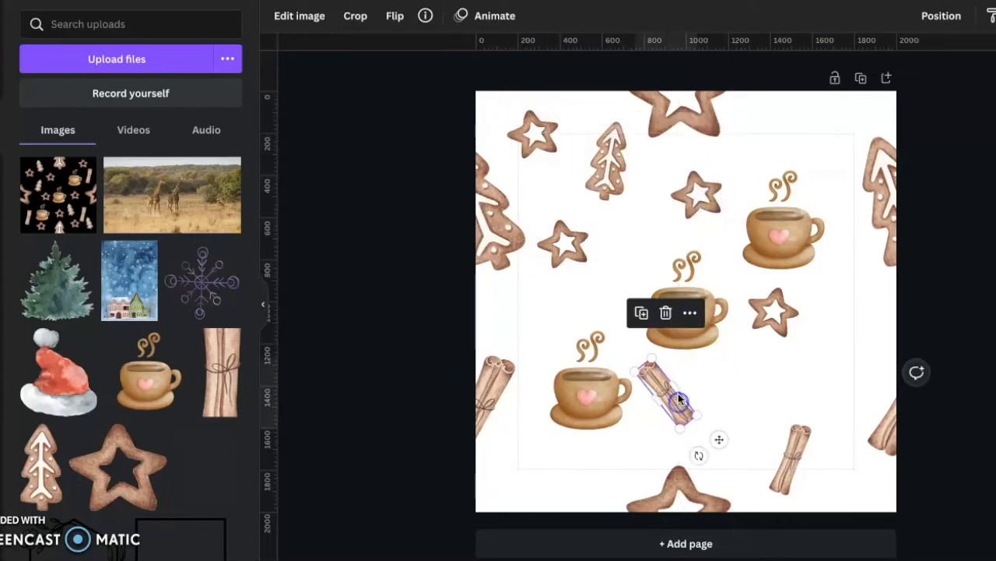
{"action": "left_click", "coordinate": [645, 315]}
{"action": "left_click_drag", "start_coordinate": [679, 413], "coordinate": [824, 163]}
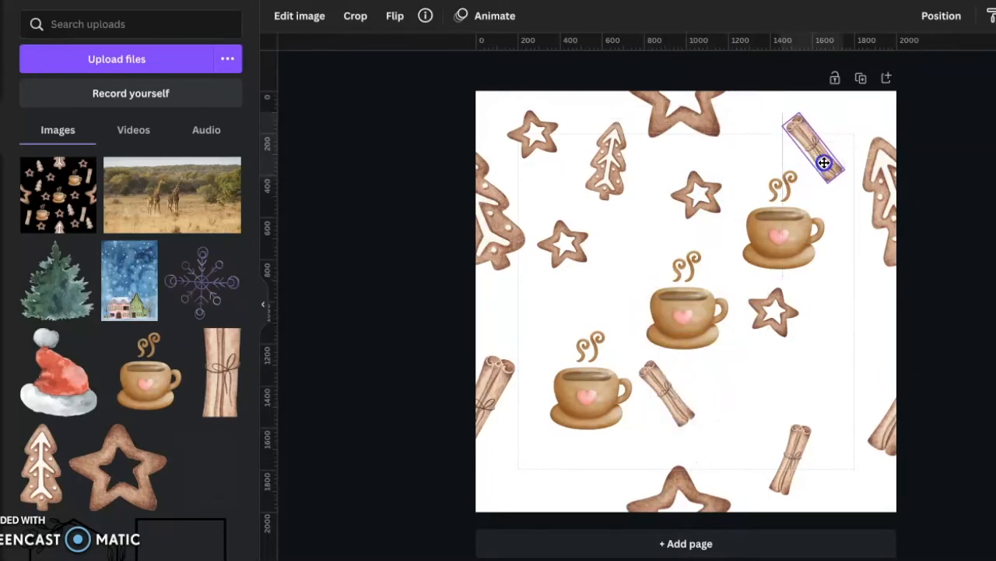
Duplicate the small tree and place the copy near the page's lower-left corner, below the left-edge cinnamon bundle
{"action": "left_click", "coordinate": [605, 183]}
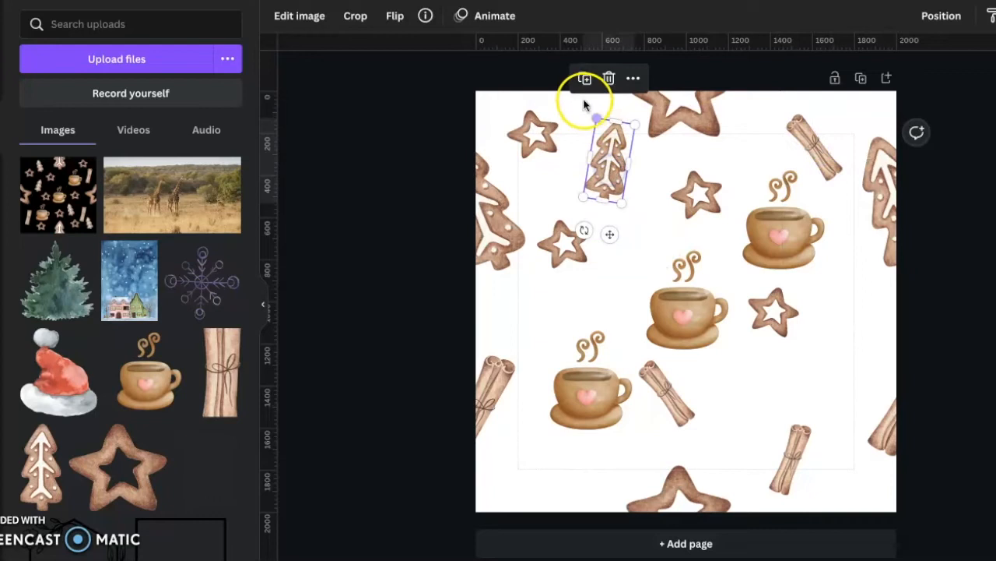
{"action": "left_click", "coordinate": [585, 75]}
{"action": "left_click_drag", "start_coordinate": [616, 183], "coordinate": [525, 469]}
Duplicate the small star beside the left-edge tree and place the copy below the right-edge tree
{"action": "left_click", "coordinate": [572, 229]}
{"action": "left_click", "coordinate": [540, 185]}
{"action": "left_click_drag", "start_coordinate": [593, 285], "coordinate": [860, 309]}
Duplicate the small upper tree, place the copy above the lower-right cinnamon bundle and tilt it counterclockwise
{"action": "left_click", "coordinate": [601, 187]}
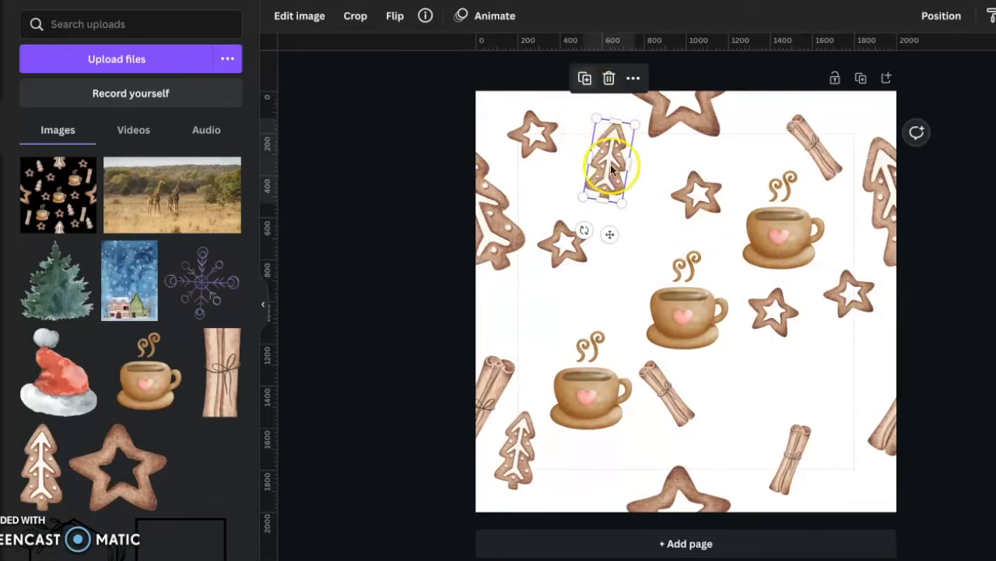
{"action": "left_click", "coordinate": [587, 82]}
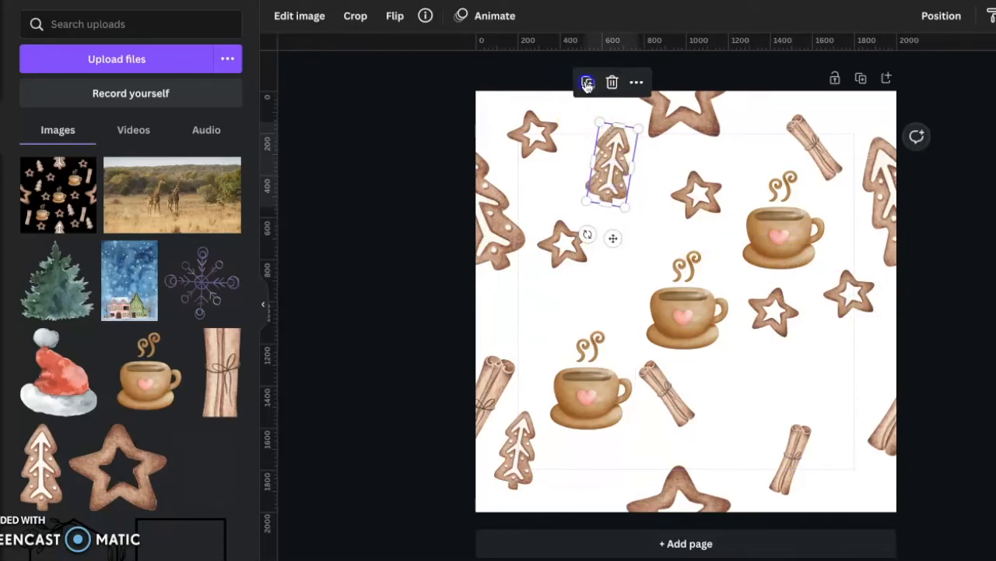
{"action": "left_click_drag", "start_coordinate": [617, 168], "coordinate": [752, 402]}
{"action": "left_click_drag", "start_coordinate": [720, 472], "coordinate": [746, 473]}
Place another duplicate of the small upper tree under the rightmost small star, and nudge the star beside the centre cup down and right
{"action": "left_click", "coordinate": [605, 161]}
{"action": "left_click", "coordinate": [587, 81]}
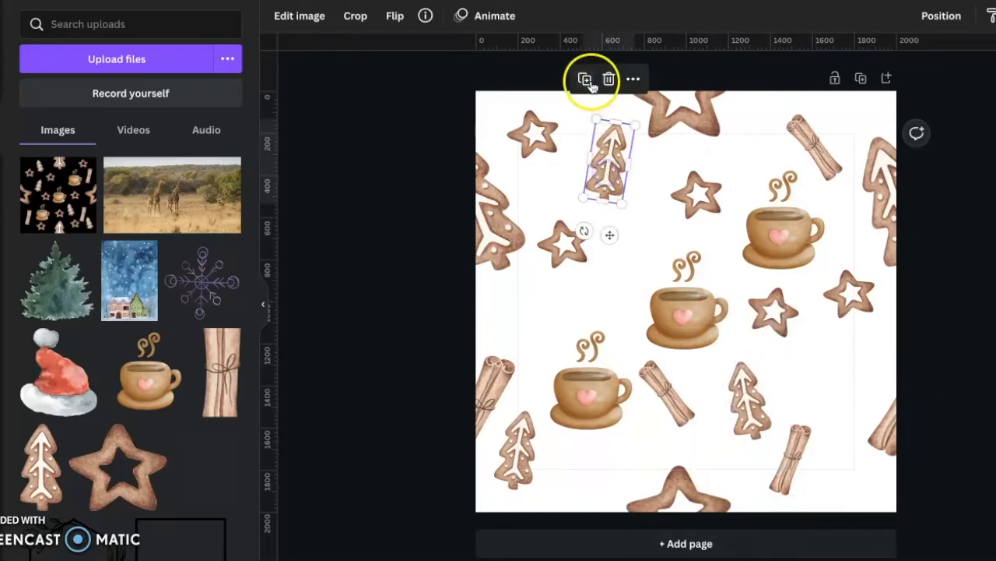
{"action": "left_click_drag", "start_coordinate": [622, 180], "coordinate": [861, 383]}
{"action": "left_click", "coordinate": [781, 321]}
{"action": "left_click_drag", "start_coordinate": [783, 322], "coordinate": [789, 328]}
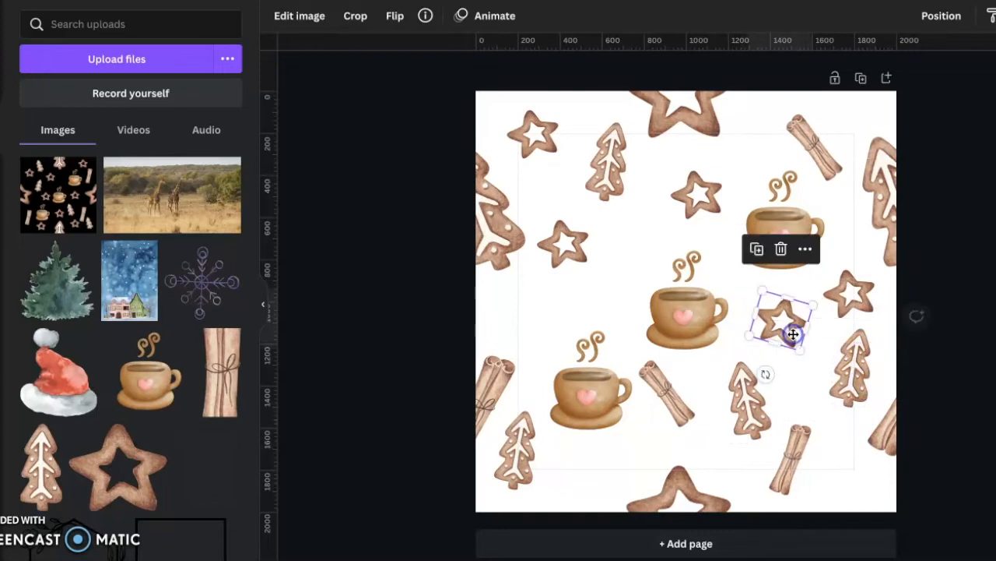
Duplicate the small star beside the left-edge tree, place the copy near the centre cup's steam, and nudge the original slightly upward
{"action": "left_click", "coordinate": [567, 249]}
{"action": "left_click", "coordinate": [543, 182]}
{"action": "left_click_drag", "start_coordinate": [570, 265], "coordinate": [632, 269]}
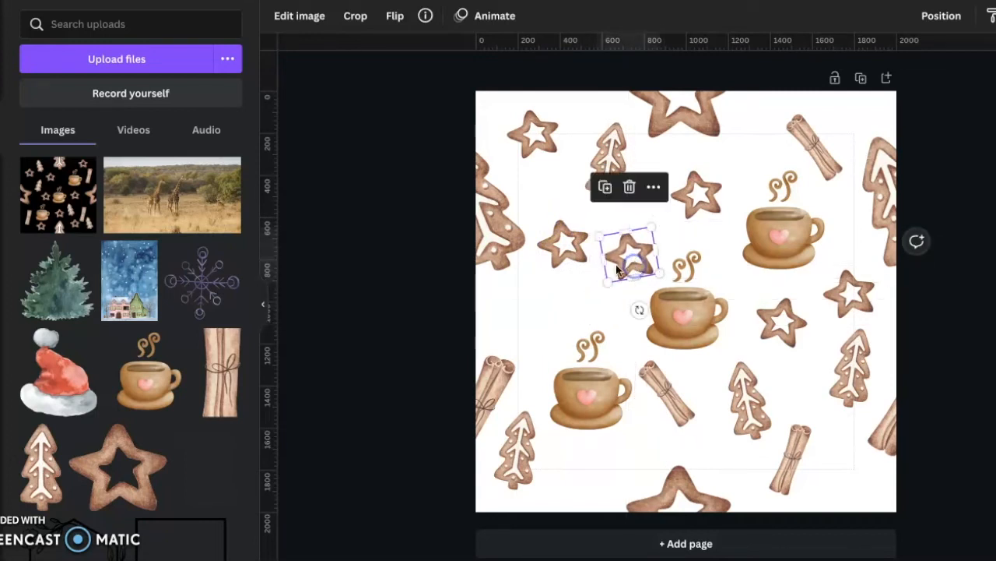
{"action": "left_click", "coordinate": [566, 250]}
{"action": "left_click_drag", "start_coordinate": [566, 253], "coordinate": [566, 232]}
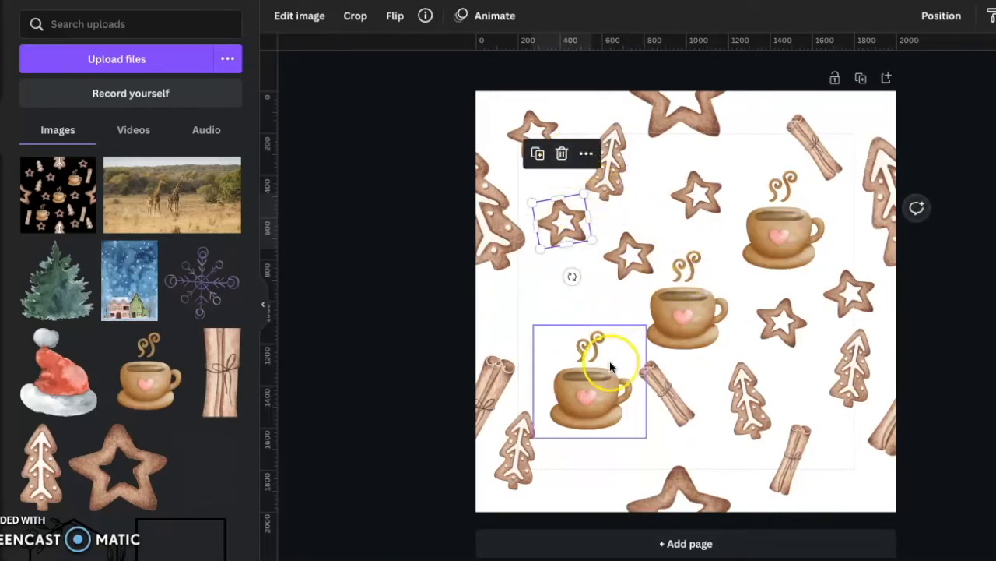
Duplicate the small star beside the left-edge tree, shrink the copy and place it above and left of the lower-left cup
{"action": "left_click", "coordinate": [541, 154]}
{"action": "left_click_drag", "start_coordinate": [554, 201], "coordinate": [554, 201]}
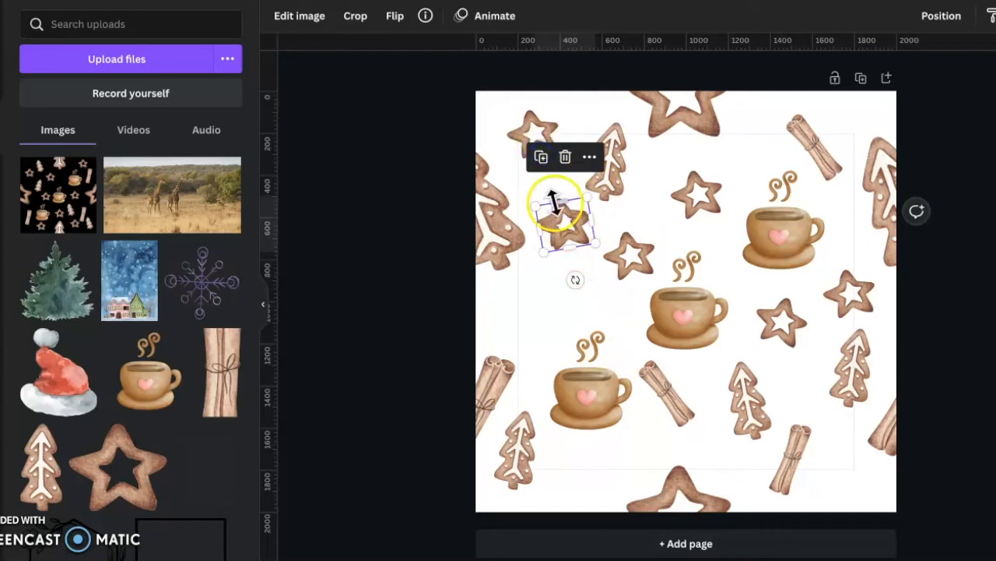
{"action": "left_click_drag", "start_coordinate": [567, 247], "coordinate": [545, 301]}
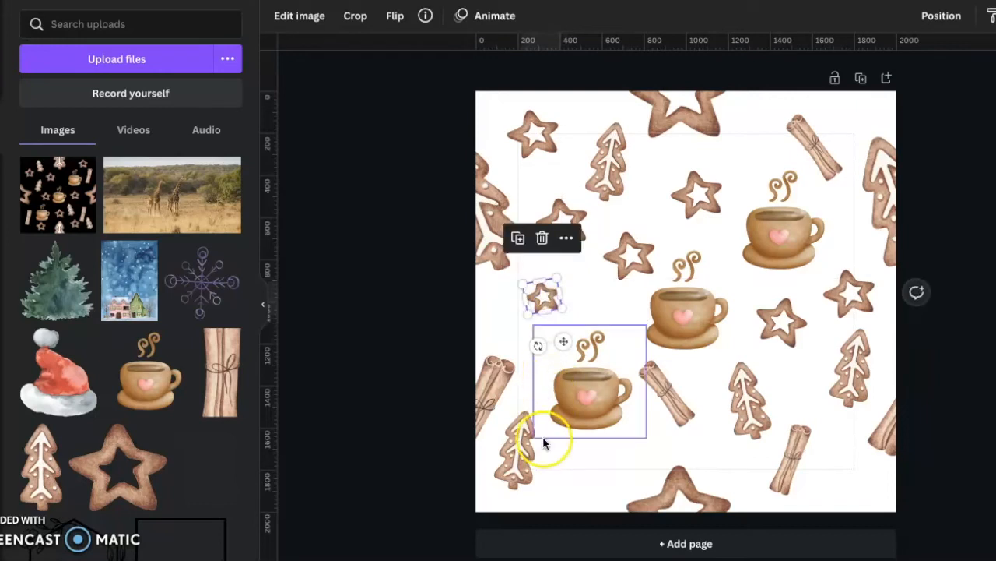
Duplicate the smallest star twice, placing one copy below the lower-left cup and the other in the page's lower-right corner
{"action": "left_click_drag", "start_coordinate": [549, 300], "coordinate": [541, 383]}
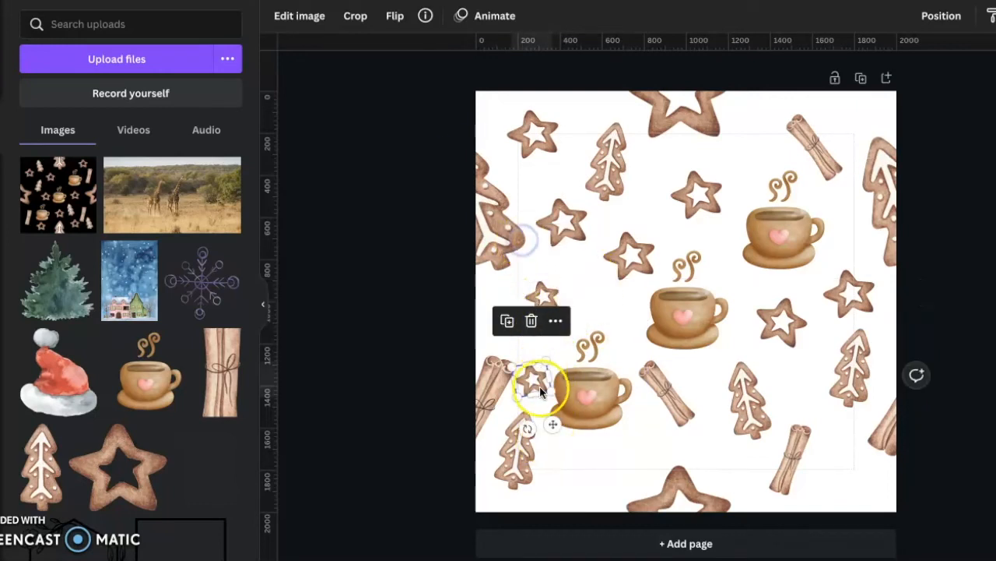
{"action": "left_click_drag", "start_coordinate": [536, 383], "coordinate": [844, 471]}
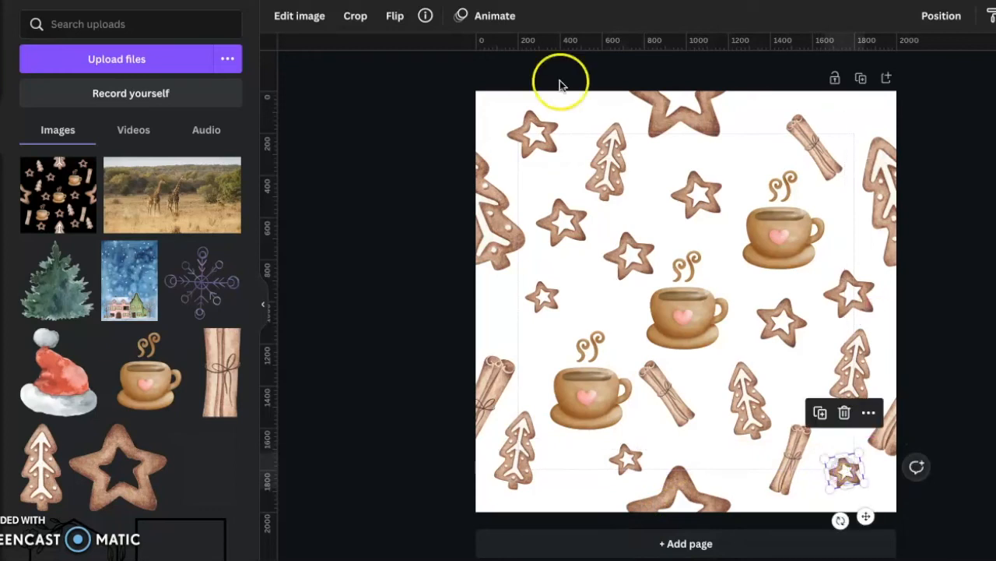
Change the page's background colour to black
{"action": "left_click", "coordinate": [492, 107]}
{"action": "left_click", "coordinate": [277, 15]}
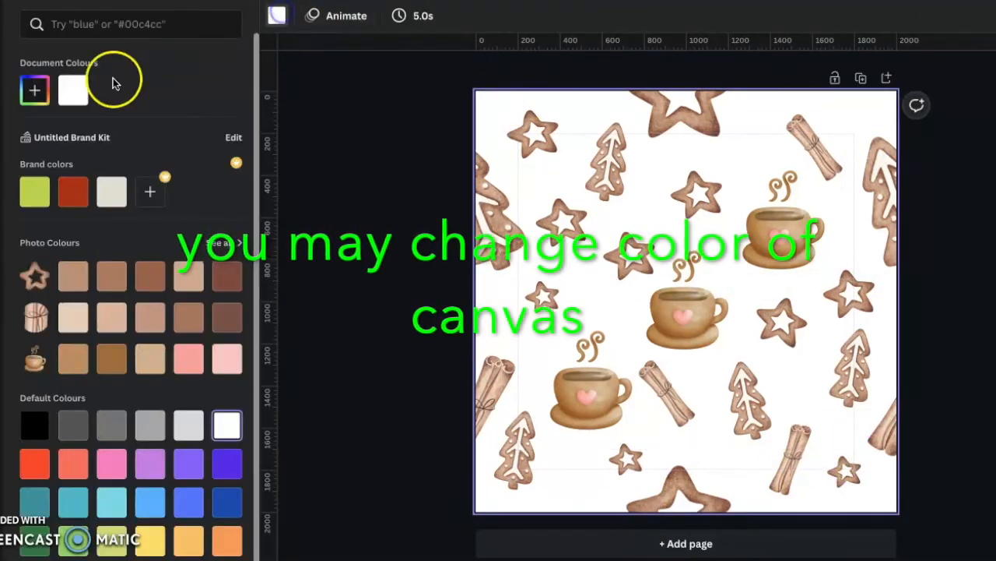
{"action": "left_click", "coordinate": [35, 425]}
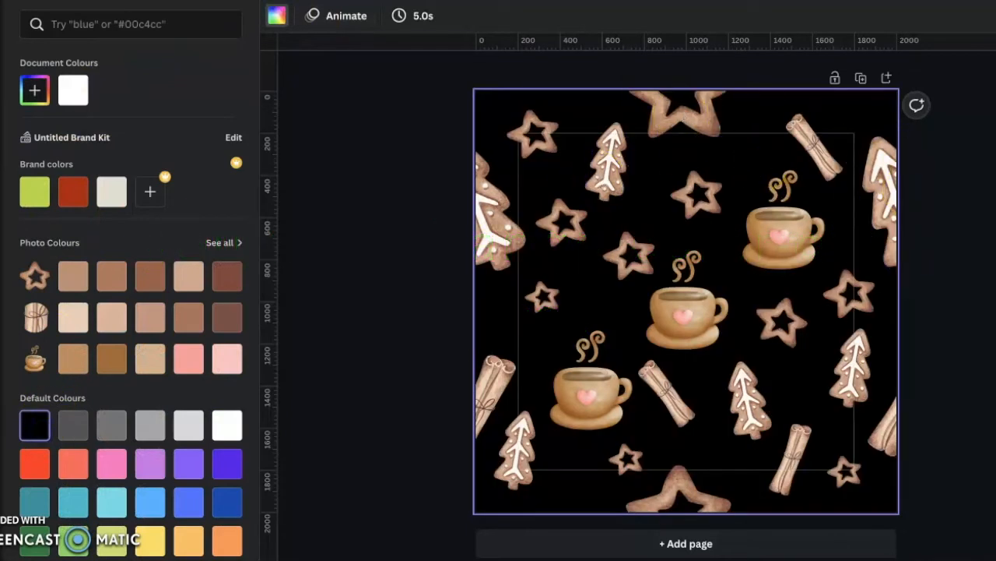
Nudge the upper-right cinnamon bundle and the rightmost small star slightly up, and the lower-left small tree slightly down
{"action": "left_click", "coordinate": [813, 153]}
{"action": "left_click_drag", "start_coordinate": [814, 152], "coordinate": [815, 151]}
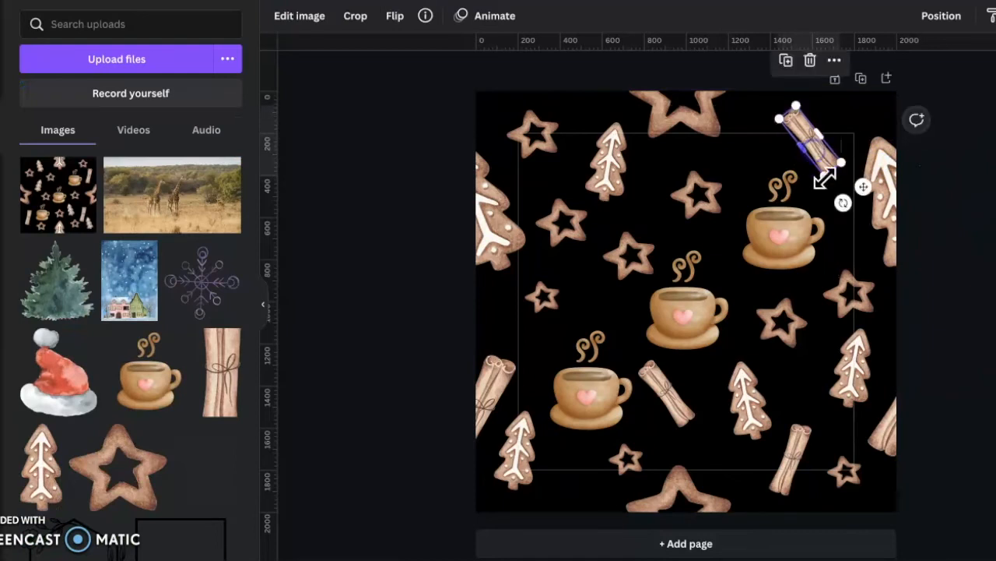
{"action": "left_click_drag", "start_coordinate": [855, 294], "coordinate": [857, 276]}
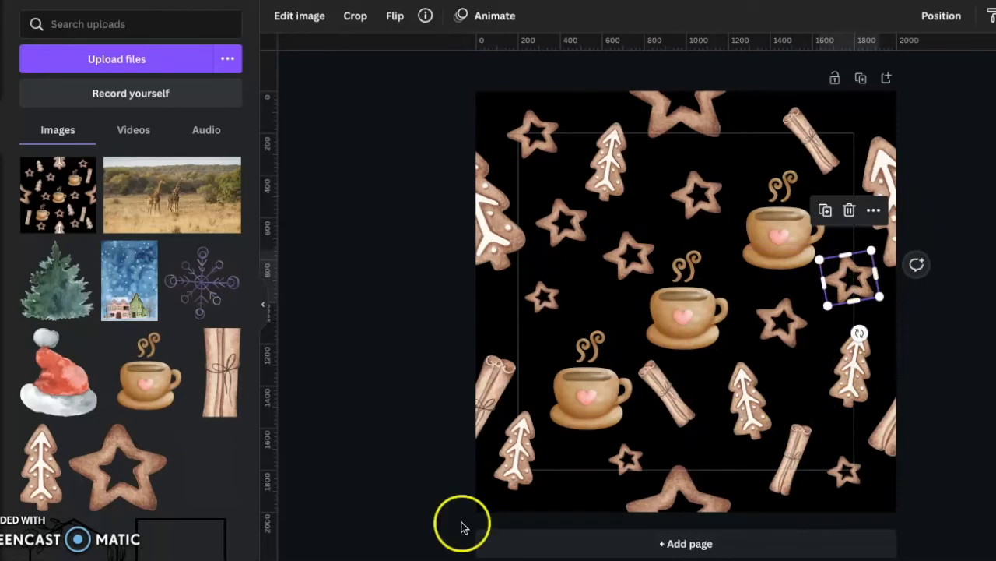
{"action": "left_click", "coordinate": [512, 479]}
{"action": "left_click_drag", "start_coordinate": [512, 478], "coordinate": [516, 467]}
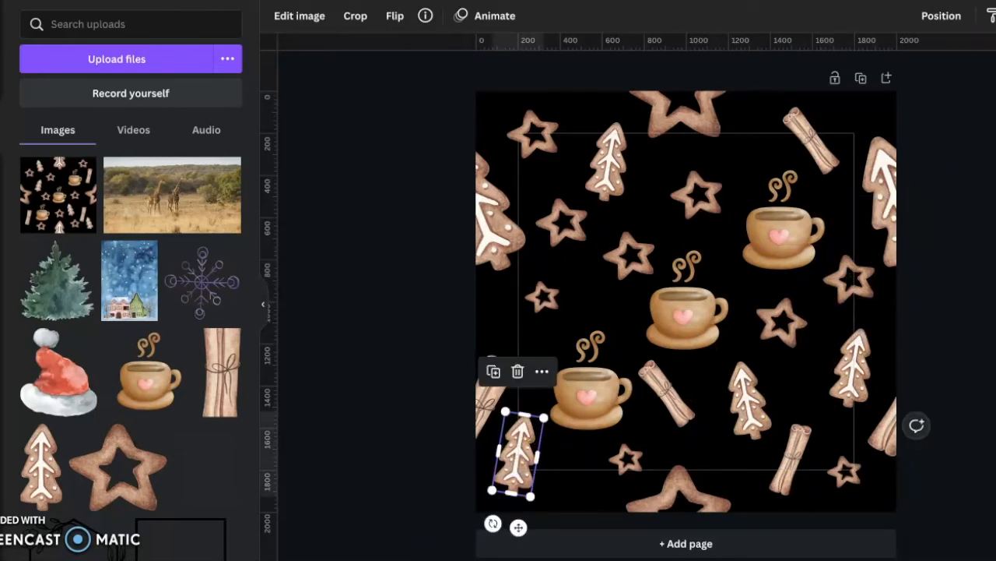
Download the pattern tile as a JPG
{"action": "left_click", "coordinate": [995, 1]}
{"action": "left_click", "coordinate": [896, 327]}
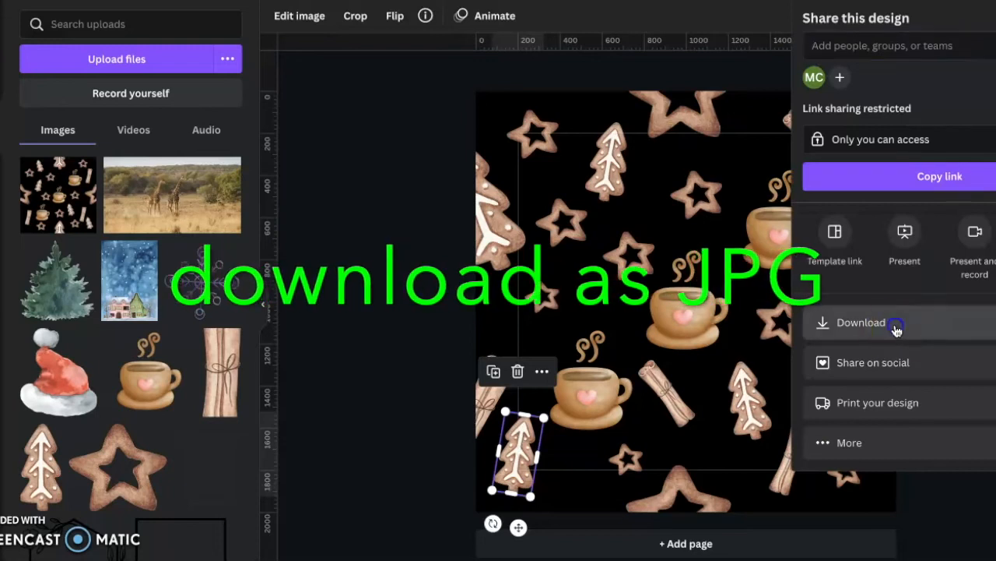
{"action": "left_click", "coordinate": [957, 81]}
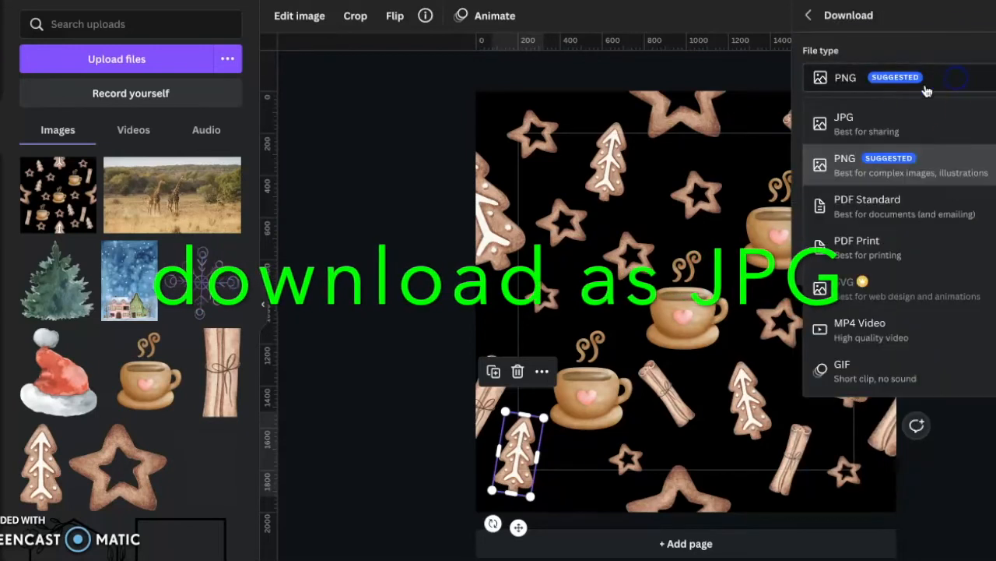
{"action": "left_click", "coordinate": [935, 141]}
{"action": "left_click", "coordinate": [947, 257]}
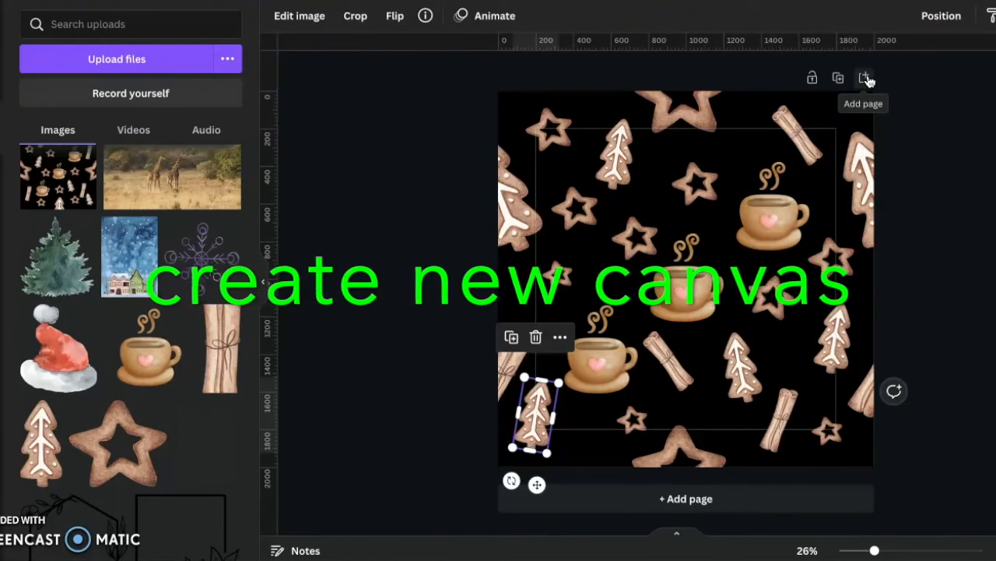
Add a blank second page and search the elements library for "grid"
{"action": "left_click", "coordinate": [865, 78]}
{"action": "left_click", "coordinate": [658, 285]}
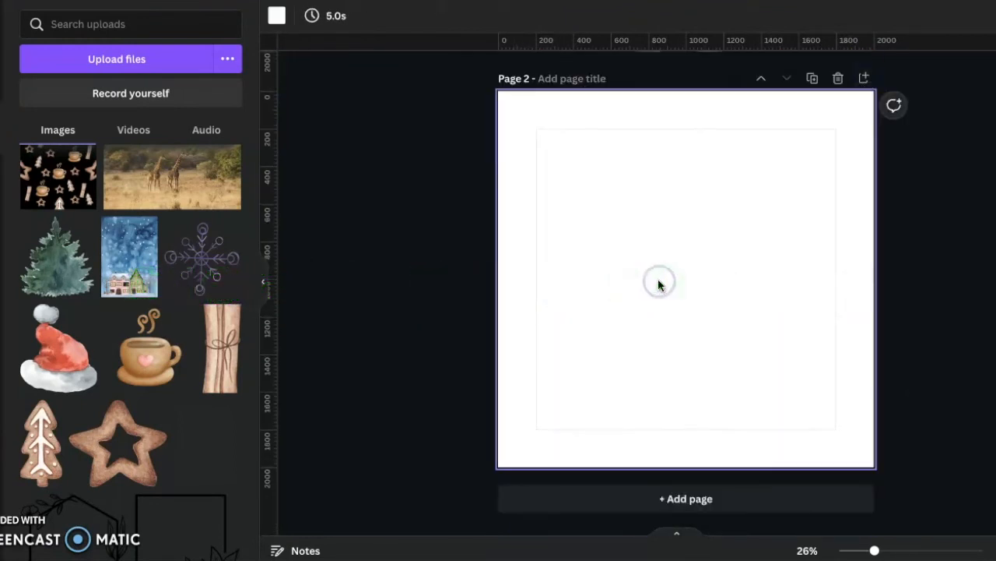
{"action": "left_click", "coordinate": [109, 24]}
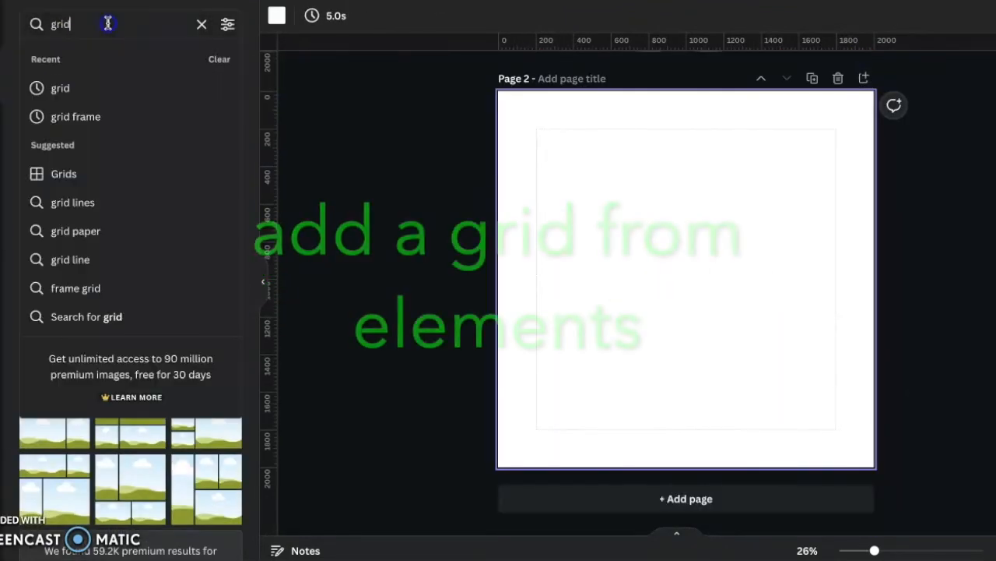
{"action": "key", "text": "BackSpace"}
{"action": "key", "text": "BackSpace"}
{"action": "key", "text": "BackSpace"}
{"action": "type", "text": "rid"}
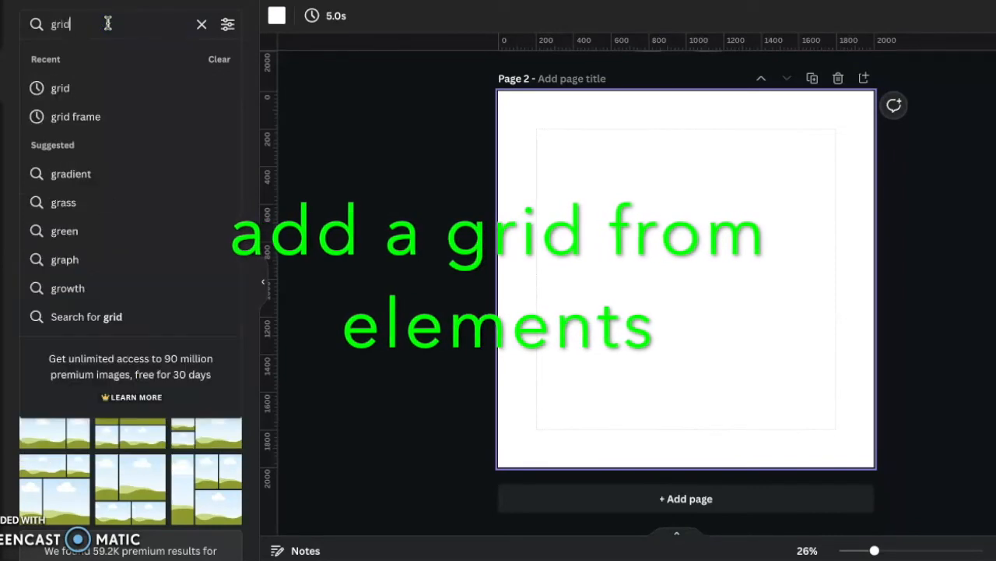
{"action": "key", "text": "Return"}
Place the grid of four equal square cells across page 2 and remove the spacing between its cells
{"action": "scroll", "coordinate": [90, 439], "scroll_direction": "down", "scroll_amount": 6}
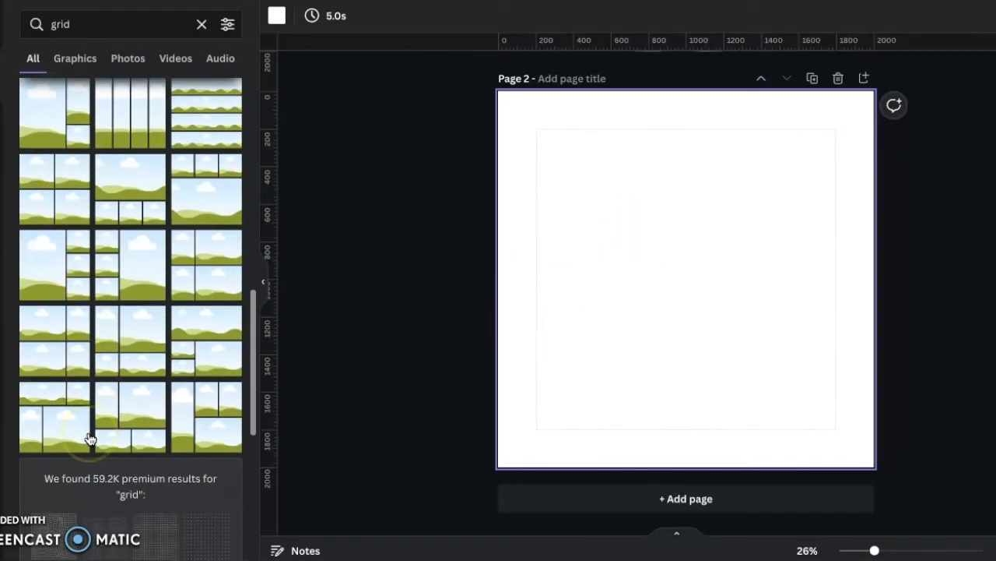
{"action": "scroll", "coordinate": [90, 440], "scroll_direction": "down", "scroll_amount": 1}
{"action": "scroll", "coordinate": [91, 439], "scroll_direction": "up", "scroll_amount": 2}
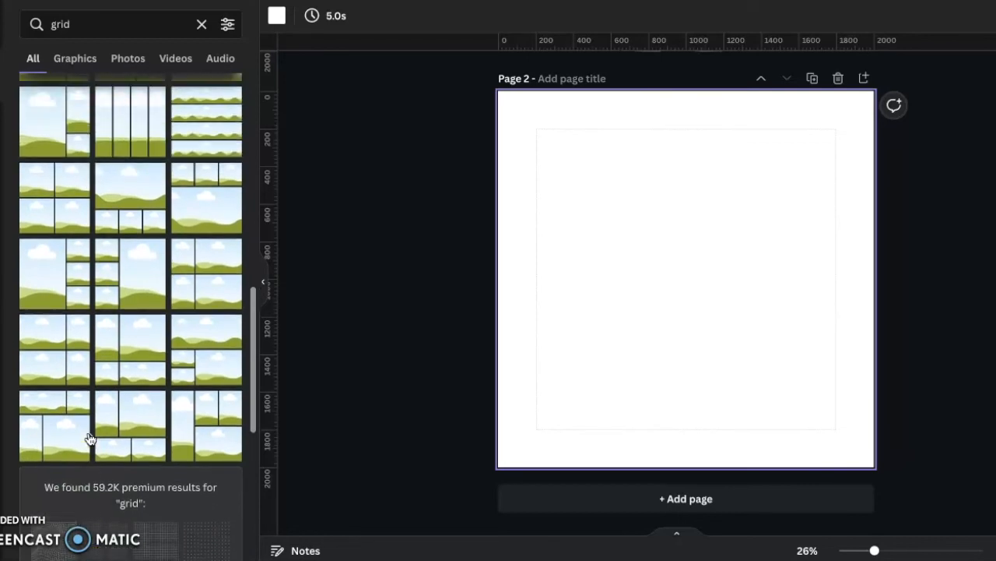
{"action": "scroll", "coordinate": [90, 439], "scroll_direction": "up", "scroll_amount": 1}
{"action": "left_click", "coordinate": [53, 287]}
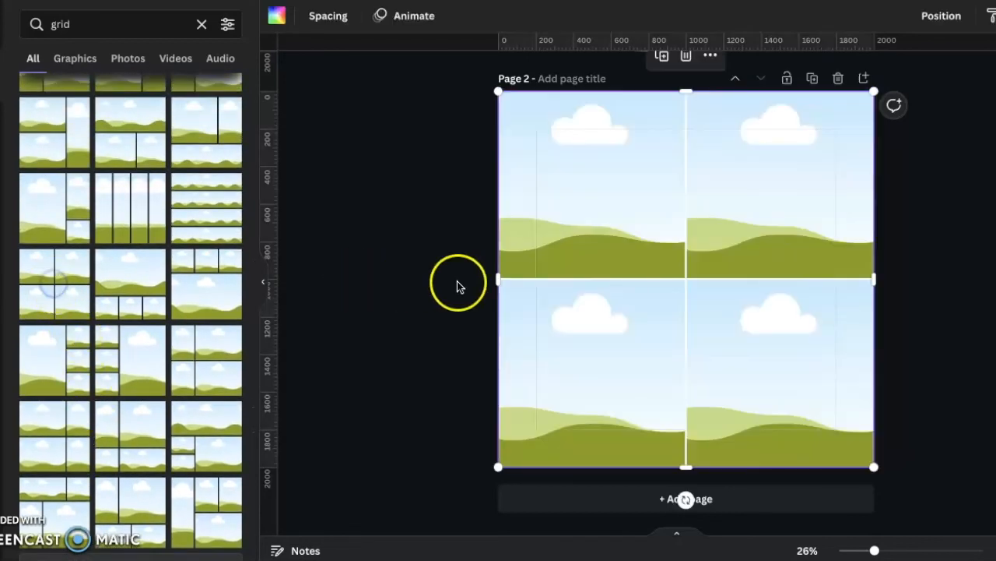
{"action": "left_click", "coordinate": [335, 26]}
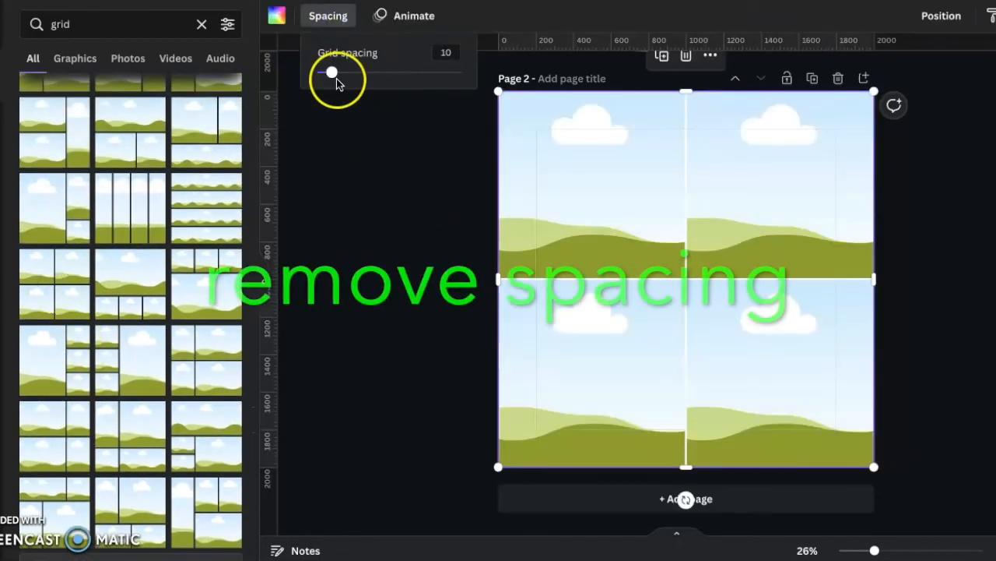
{"action": "left_click", "coordinate": [333, 218]}
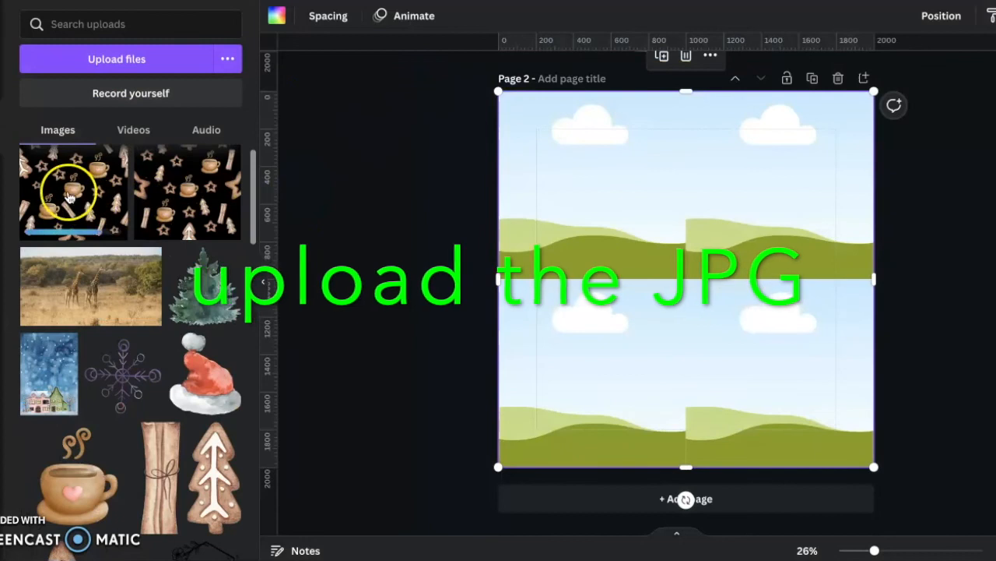
Fill all four cells of the page 2 grid with the newly uploaded black pattern image
{"action": "left_click_drag", "start_coordinate": [69, 197], "coordinate": [592, 187]}
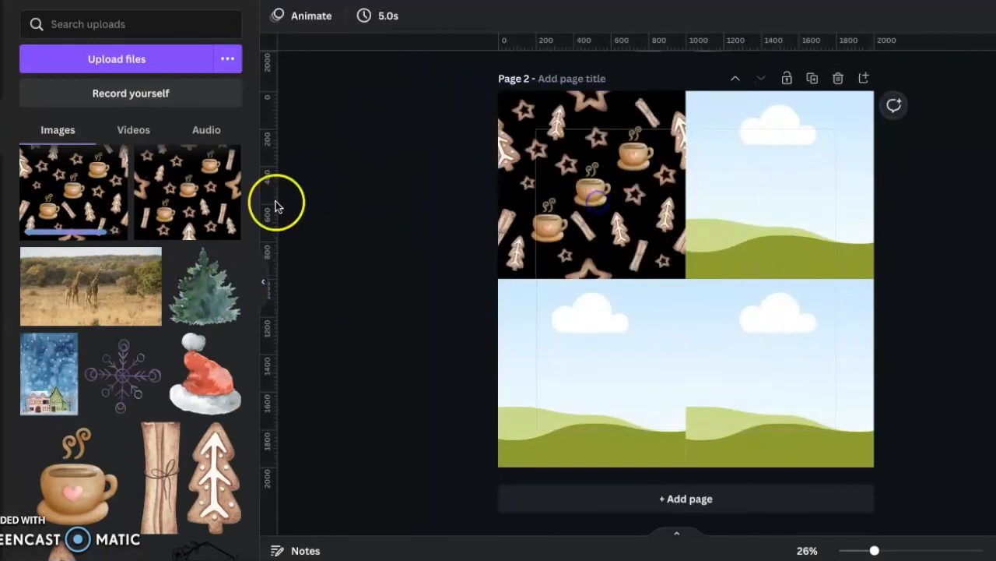
{"action": "left_click", "coordinate": [142, 204]}
{"action": "left_click_drag", "start_coordinate": [700, 308], "coordinate": [779, 231]}
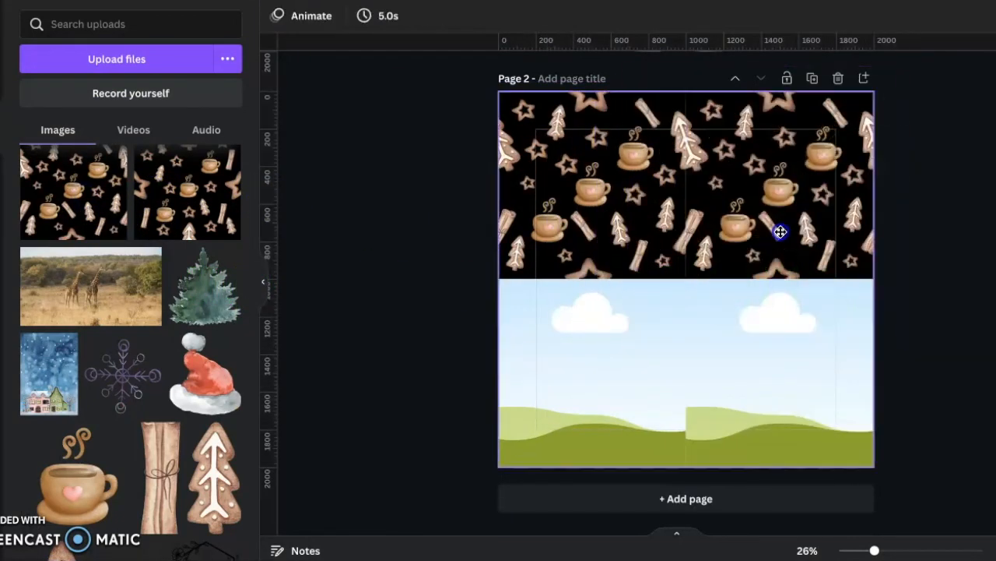
{"action": "left_click", "coordinate": [56, 183]}
{"action": "left_click_drag", "start_coordinate": [635, 336], "coordinate": [545, 385]}
{"action": "left_click", "coordinate": [86, 195]}
{"action": "left_click_drag", "start_coordinate": [710, 362], "coordinate": [797, 421]}
{"action": "left_click", "coordinate": [855, 93]}
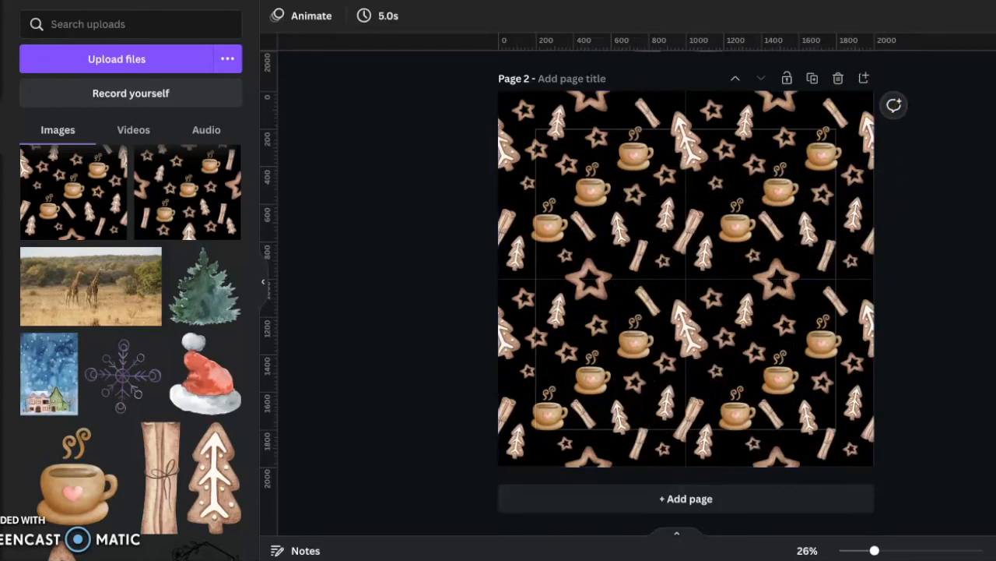
Download only page 2 as a PNG
{"action": "left_click", "coordinate": [901, 313]}
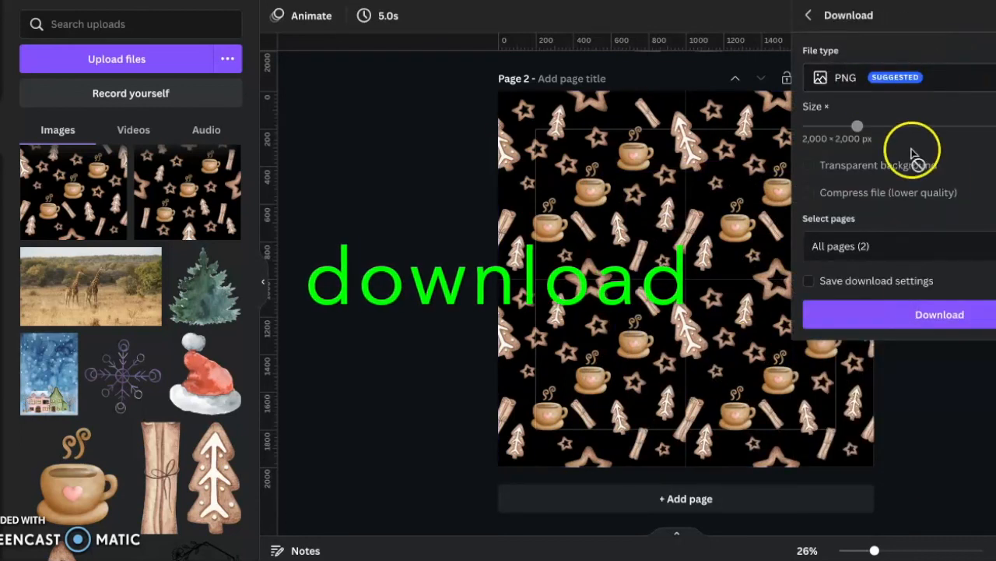
{"action": "left_click", "coordinate": [925, 247]}
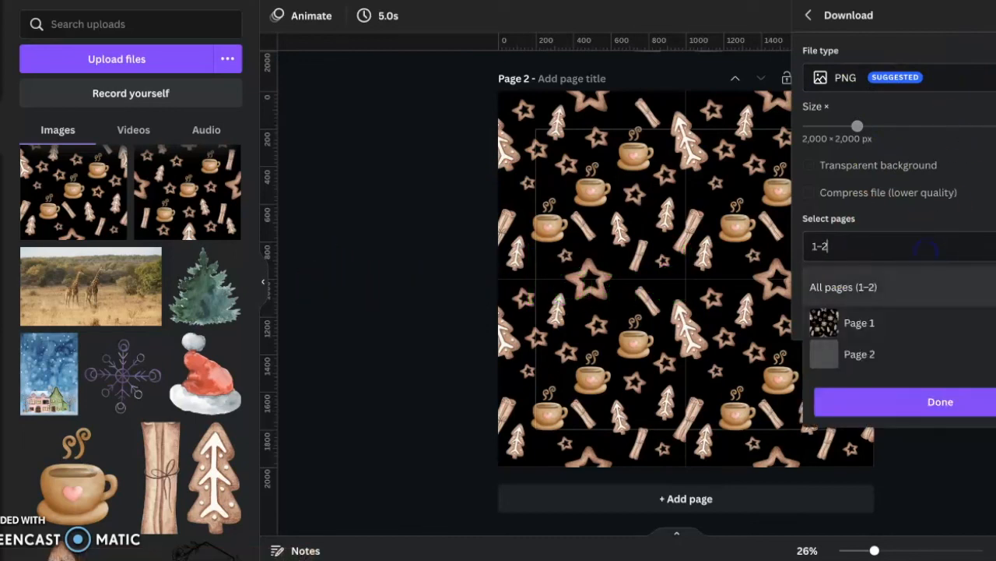
{"action": "left_click", "coordinate": [995, 287]}
{"action": "left_click", "coordinate": [995, 354]}
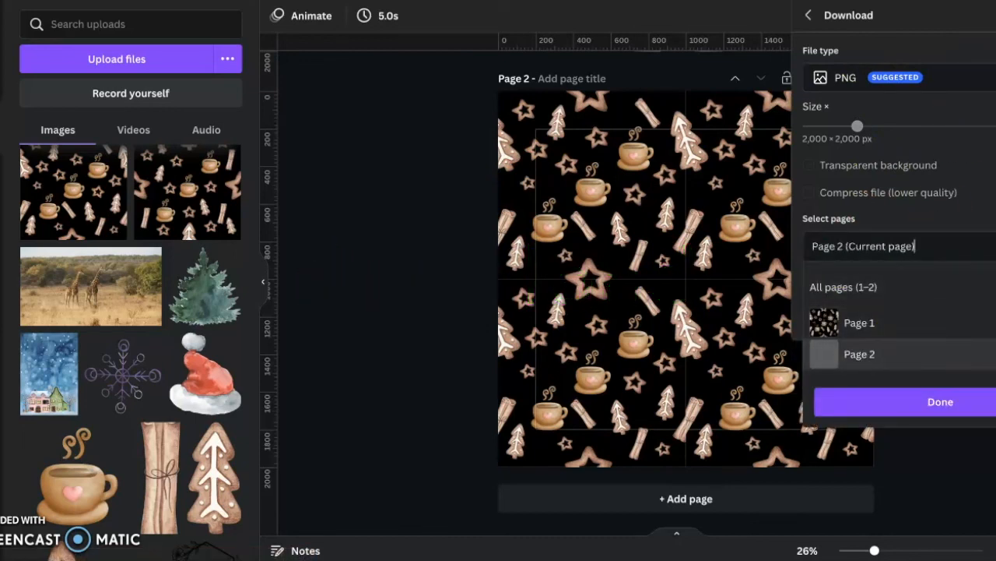
{"action": "left_click", "coordinate": [932, 404]}
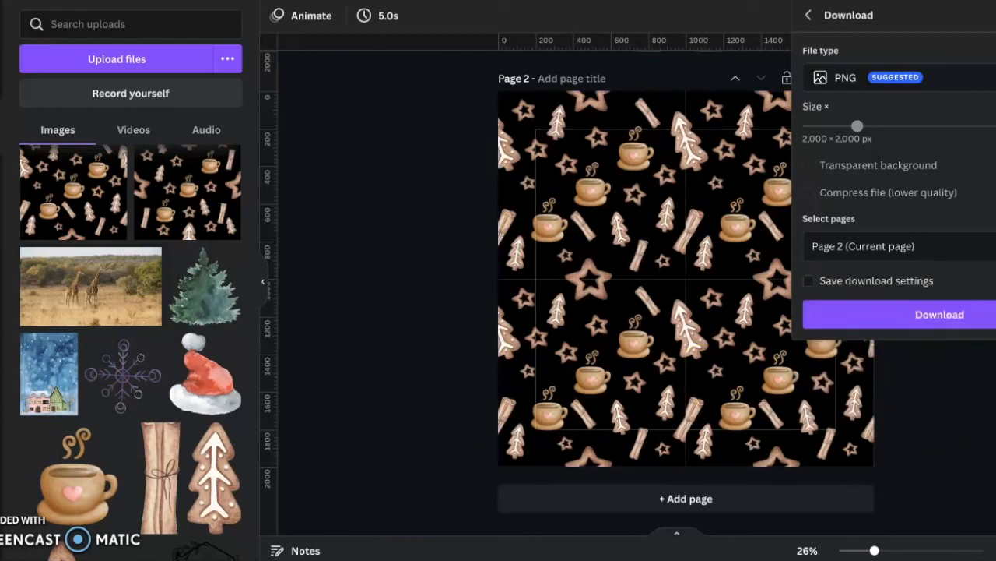
{"action": "left_click", "coordinate": [940, 313]}
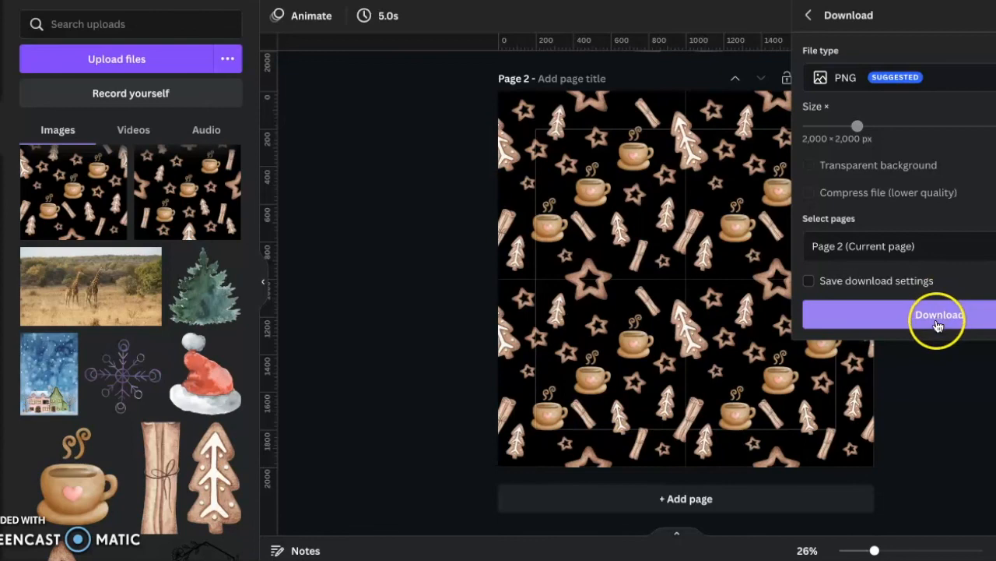